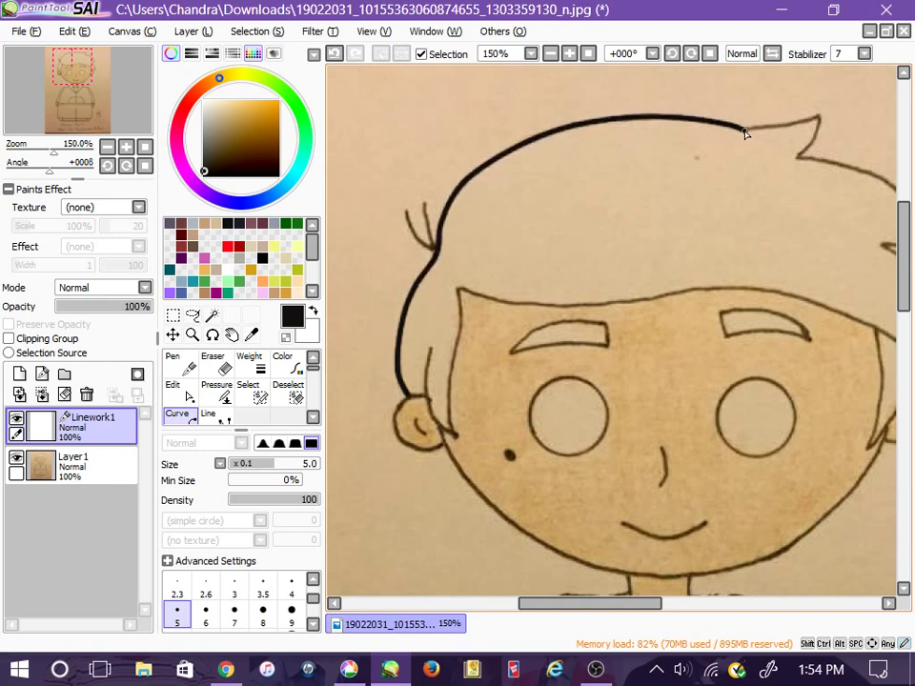
Trace the hair with the Curve tool, covering the top tuft, the spiky right side, the fringe and the left sideburn
click(829, 160)
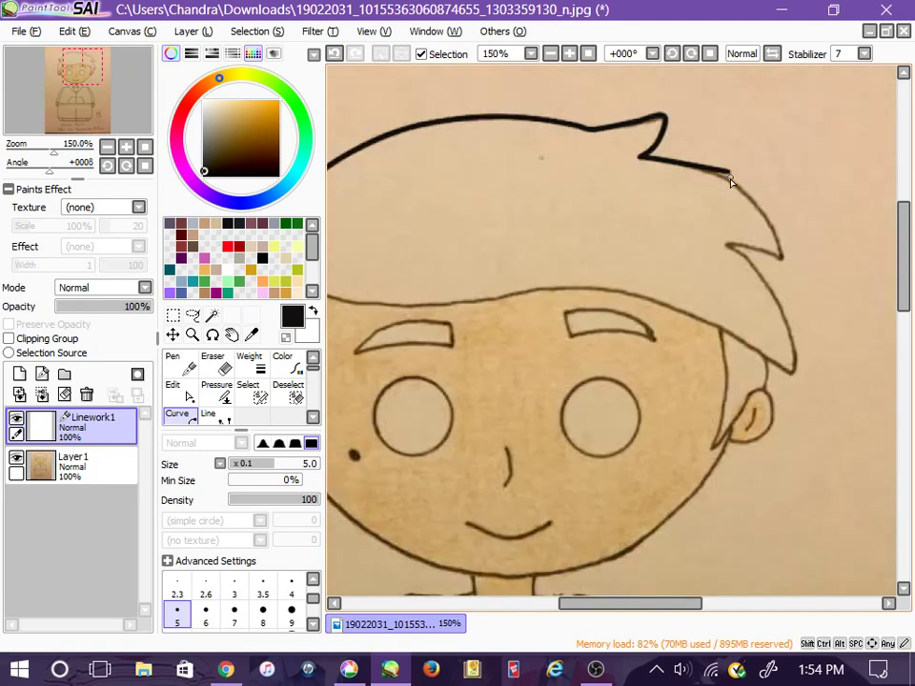
click(732, 182)
click(768, 225)
mouse_move(769, 226)
mouse_down()
mouse_move(732, 247)
mouse_move(790, 326)
mouse_move(795, 370)
mouse_move(574, 292)
mouse_move(504, 302)
mouse_move(612, 611)
mouse_move(572, 611)
mouse_up()
key(ctrl+z)
mouse_move(524, 305)
mouse_down()
mouse_move(472, 290)
mouse_move(467, 435)
mouse_up()
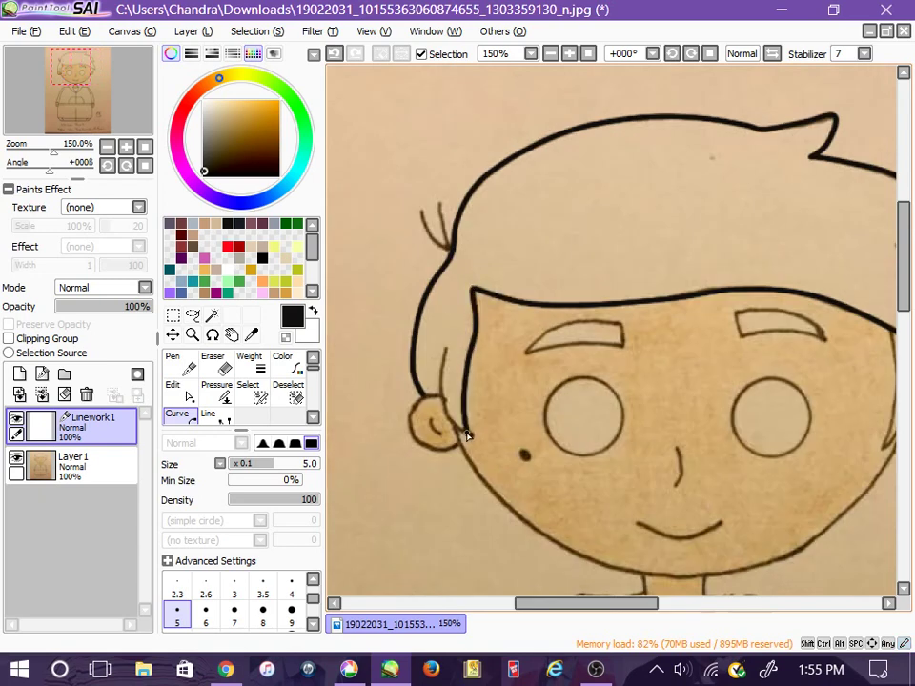
click(445, 351)
Trace the stray hairs on the left of the head and the right sideburn strands with the Pen tool at size 5
click(175, 361)
drag(439, 203, 448, 245)
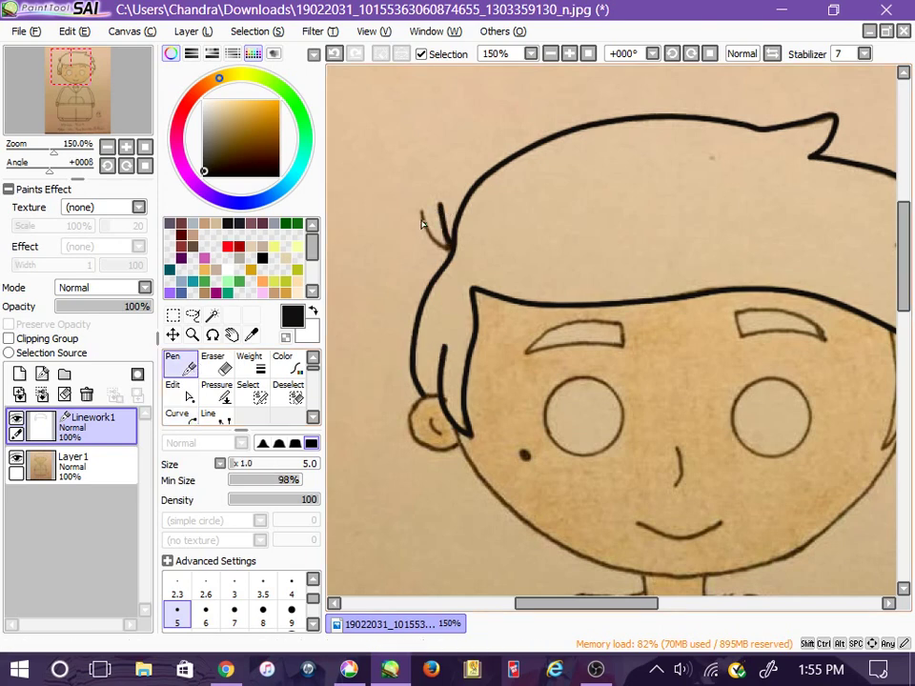
drag(619, 603, 665, 604)
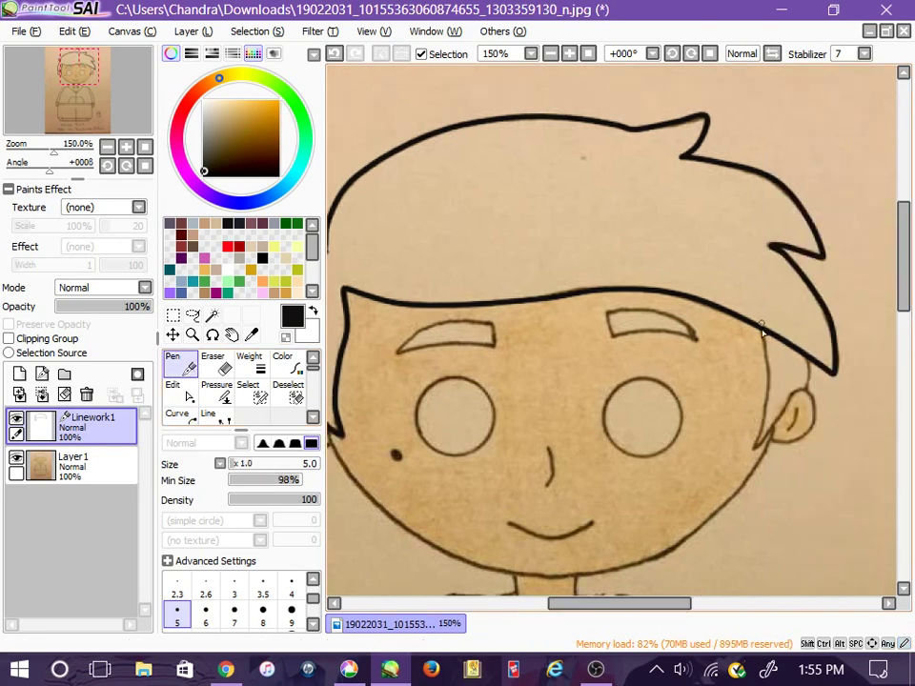
drag(764, 347, 753, 449)
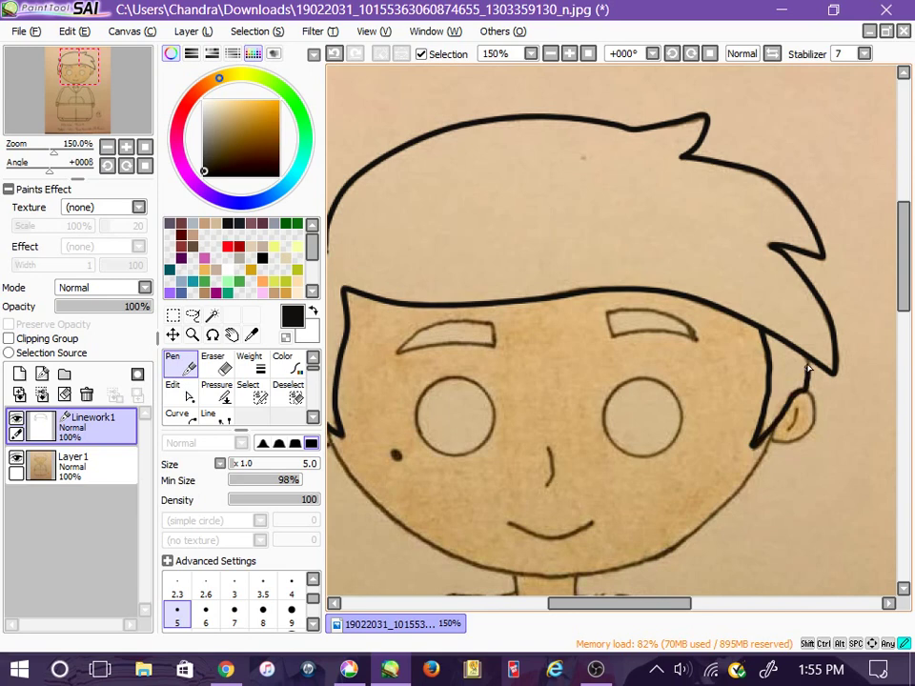
drag(805, 363, 809, 389)
Trace the closed outlines of both eyebrows with the Pen tool at size 5
drag(493, 325, 492, 343)
drag(397, 351, 459, 347)
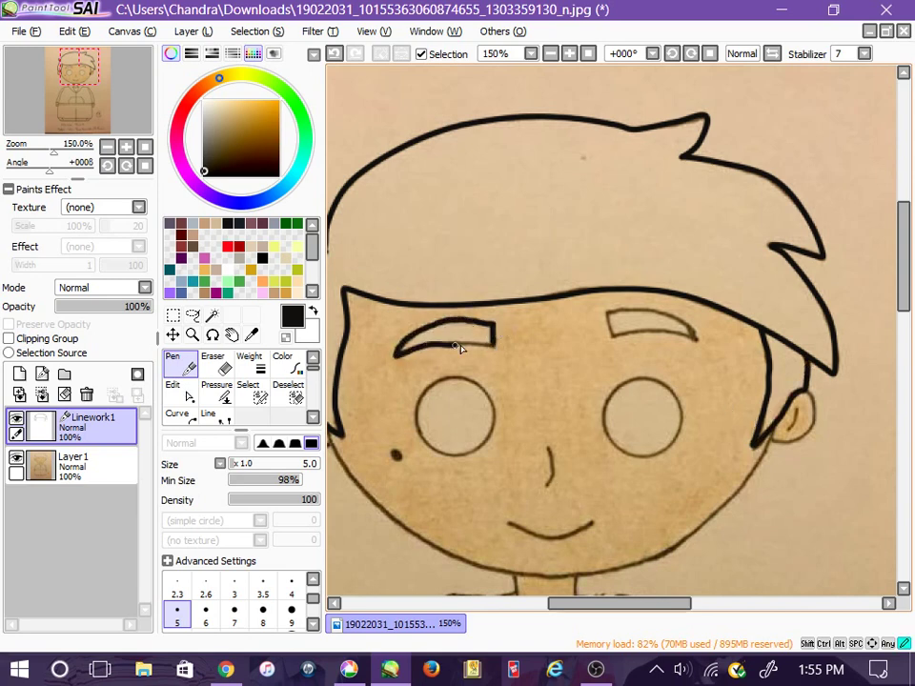
drag(611, 317, 605, 343)
key(ctrl+z)
mouse_move(606, 318)
mouse_down()
mouse_move(639, 314)
mouse_move(697, 342)
mouse_up()
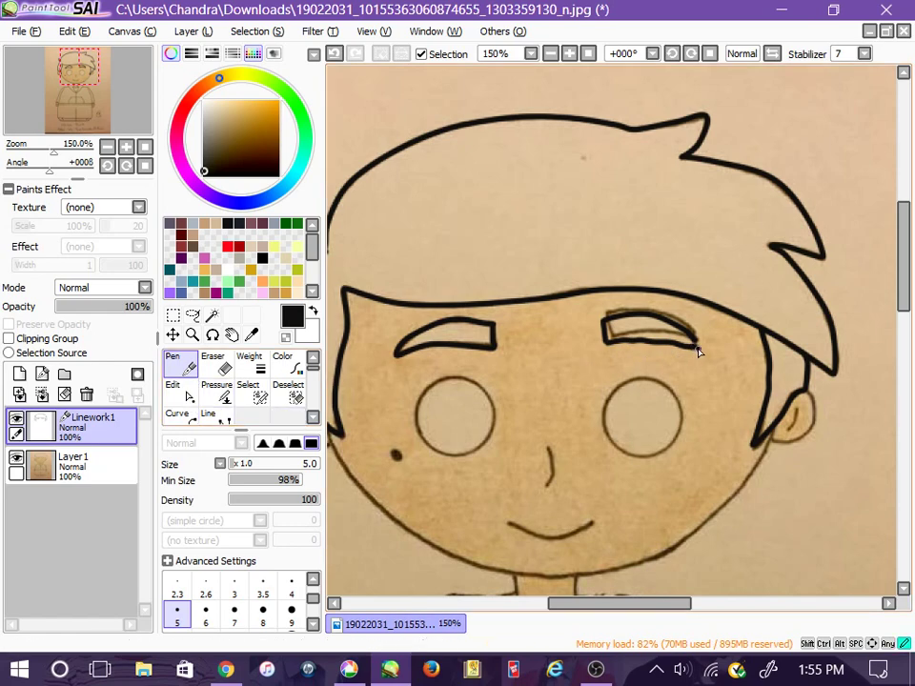
click(179, 391)
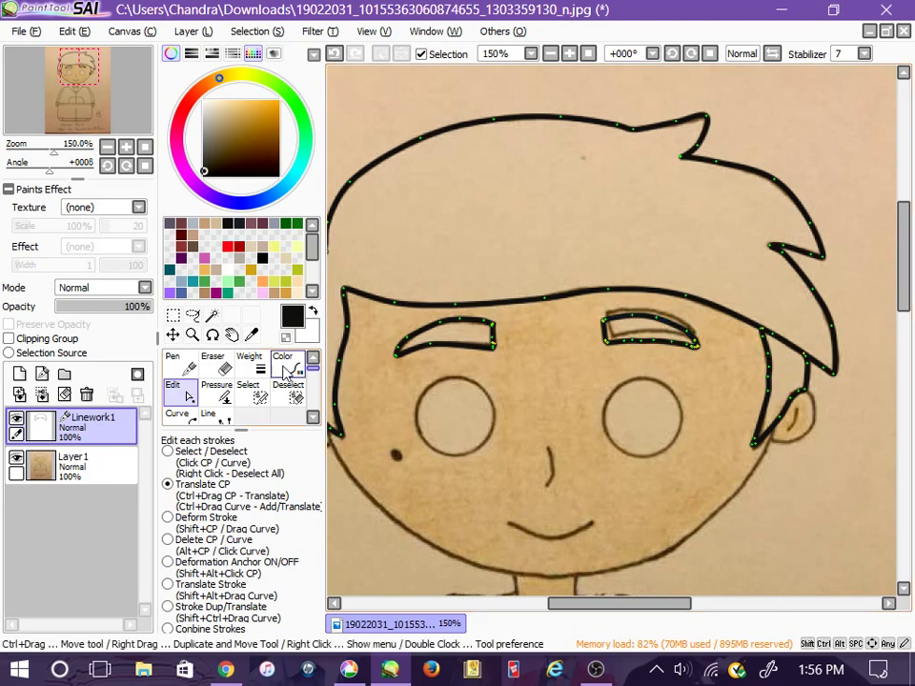
click(176, 362)
Trace the drawing's right eye as a closed circle with the Curve tool at size 5
click(182, 417)
scroll(596, 403, up, 1)
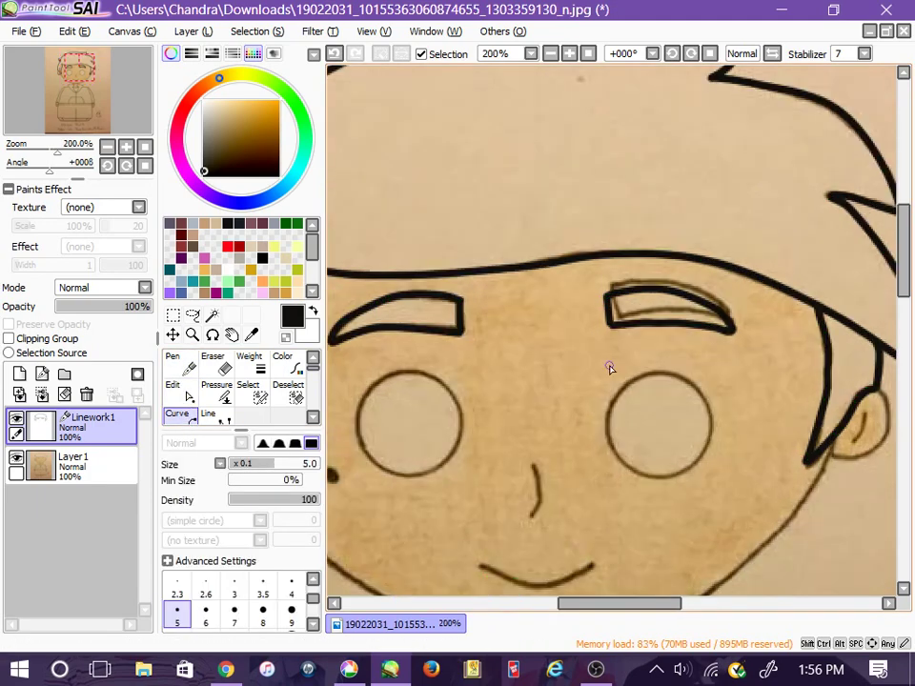
click(690, 381)
click(712, 415)
click(704, 456)
click(677, 474)
click(648, 476)
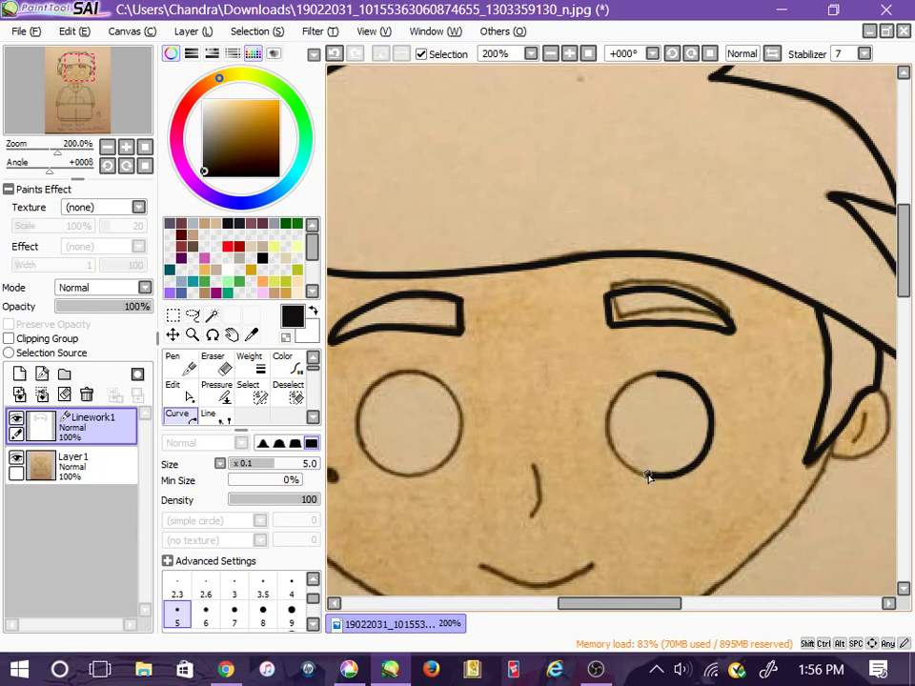
click(620, 461)
click(608, 432)
click(613, 398)
click(630, 382)
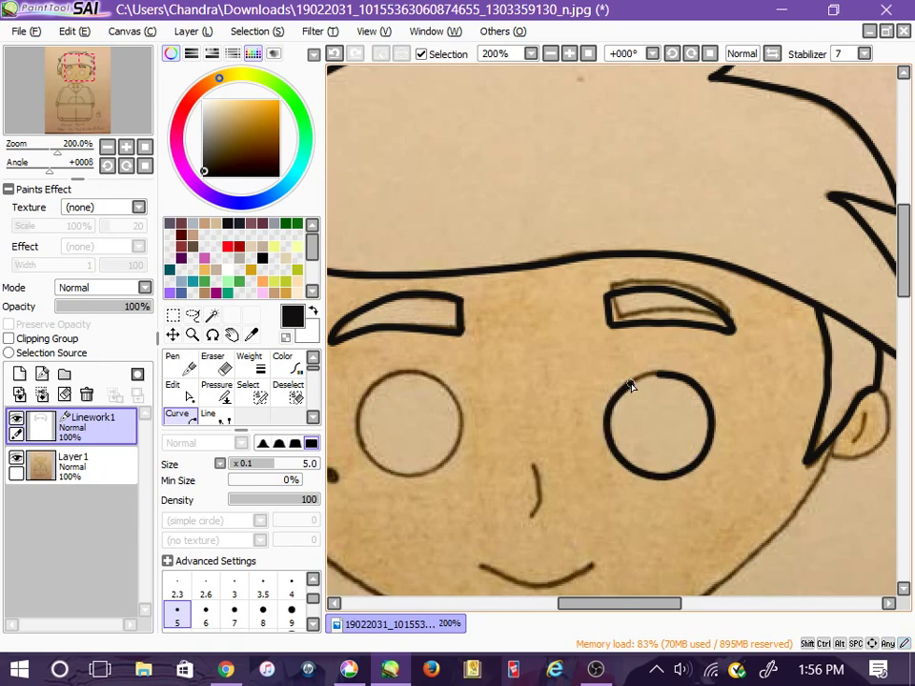
click(657, 374)
Trace the drawing's left eye as a closed circle with the Curve tool at size 5
click(181, 364)
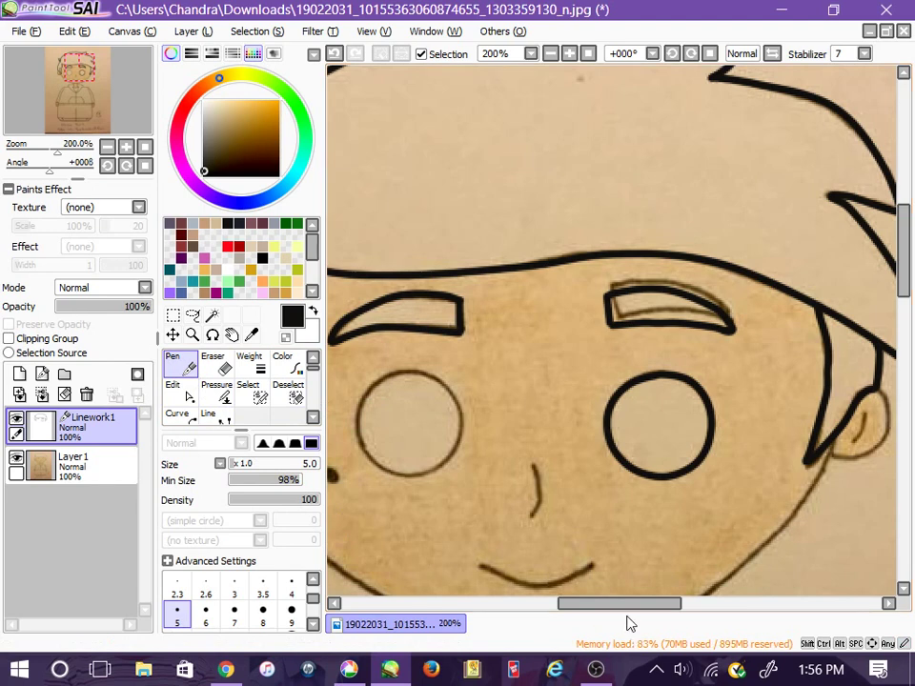
drag(631, 604, 611, 605)
click(179, 416)
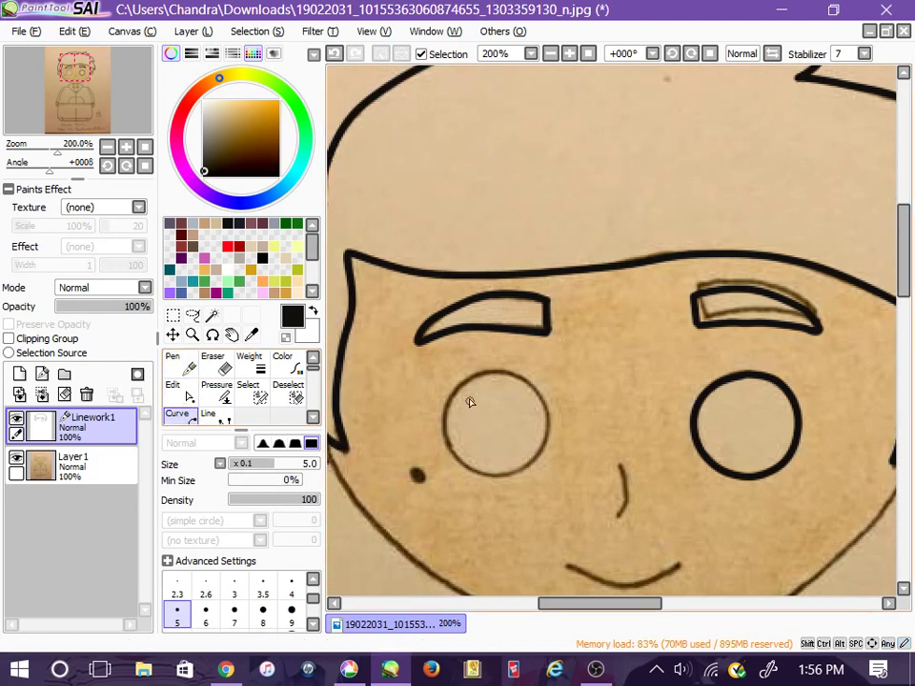
click(519, 378)
click(542, 400)
click(548, 432)
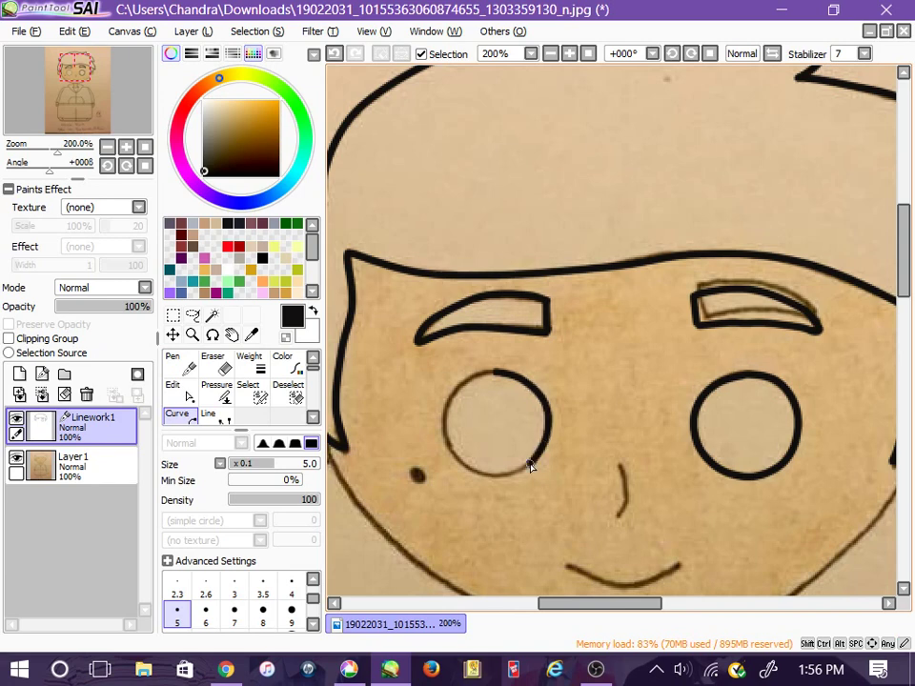
click(531, 464)
click(499, 476)
click(467, 470)
click(446, 440)
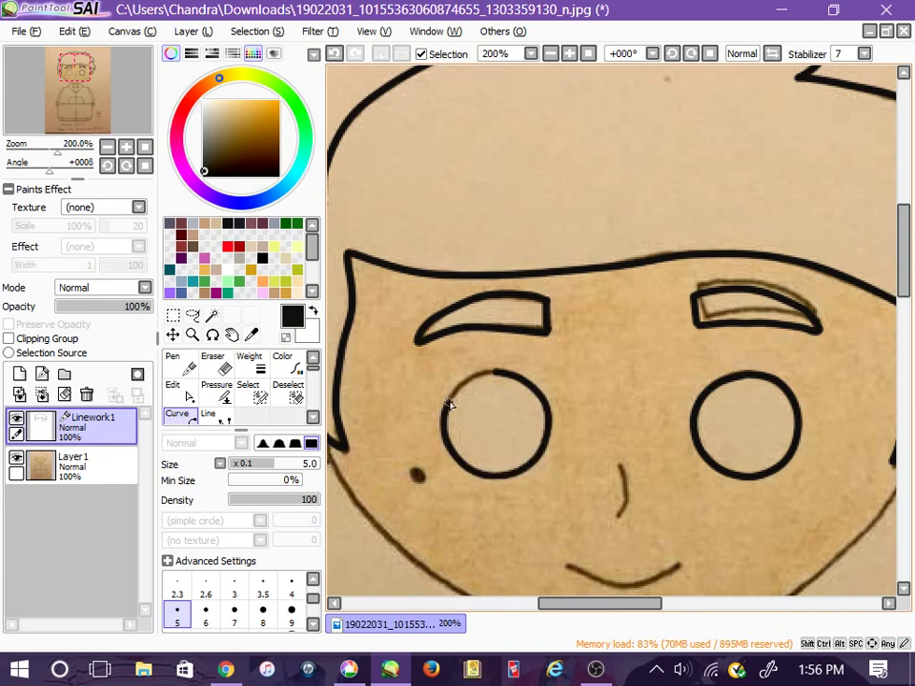
click(450, 405)
Trace the nose and the smiling mouth with the Pen tool at size 5
click(176, 361)
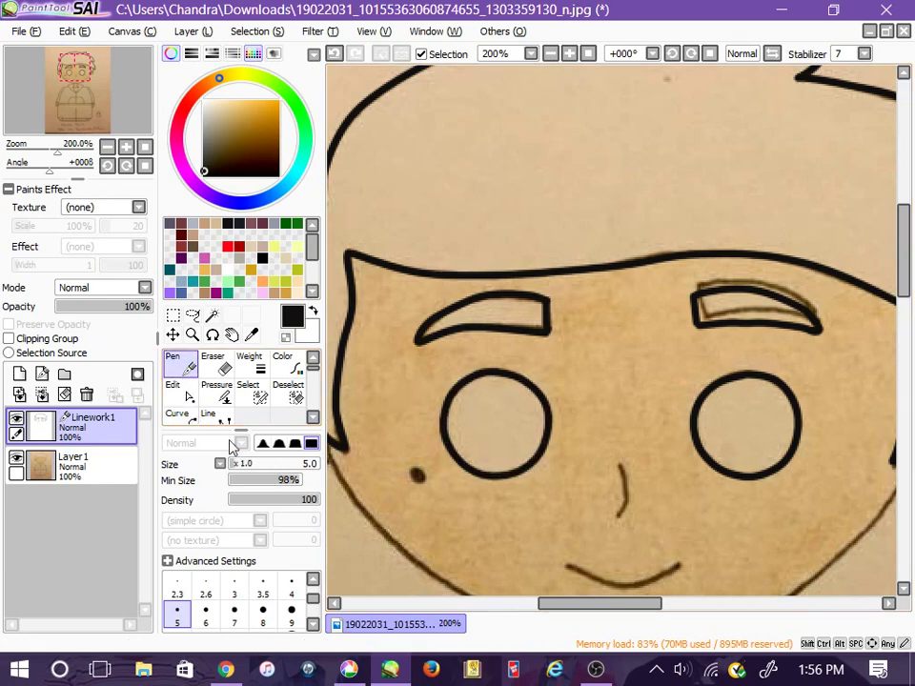
drag(621, 469, 617, 517)
drag(903, 250, 902, 278)
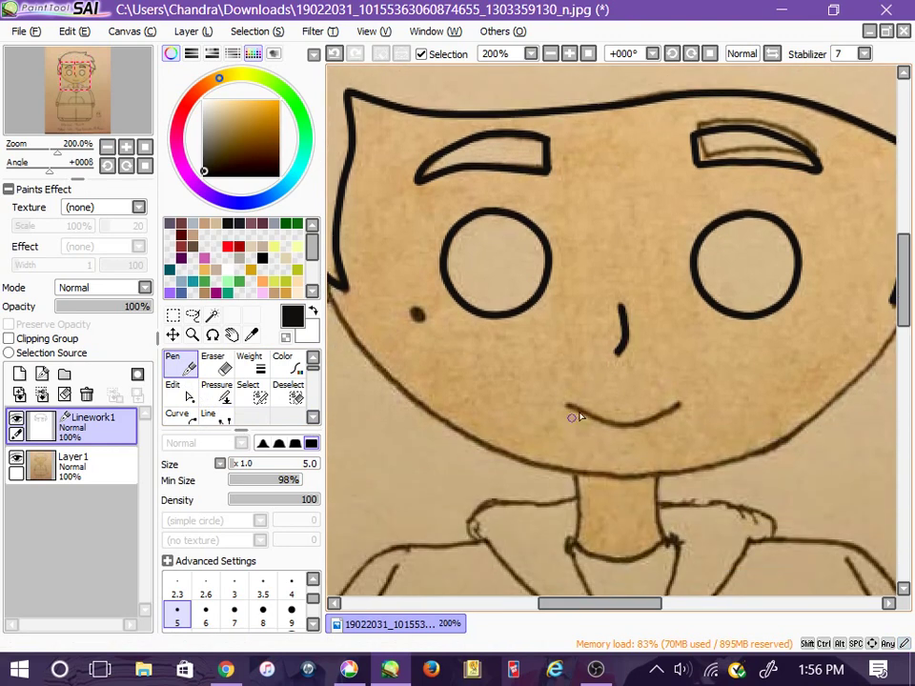
mouse_move(568, 406)
mouse_down()
mouse_move(610, 426)
mouse_move(664, 430)
mouse_up()
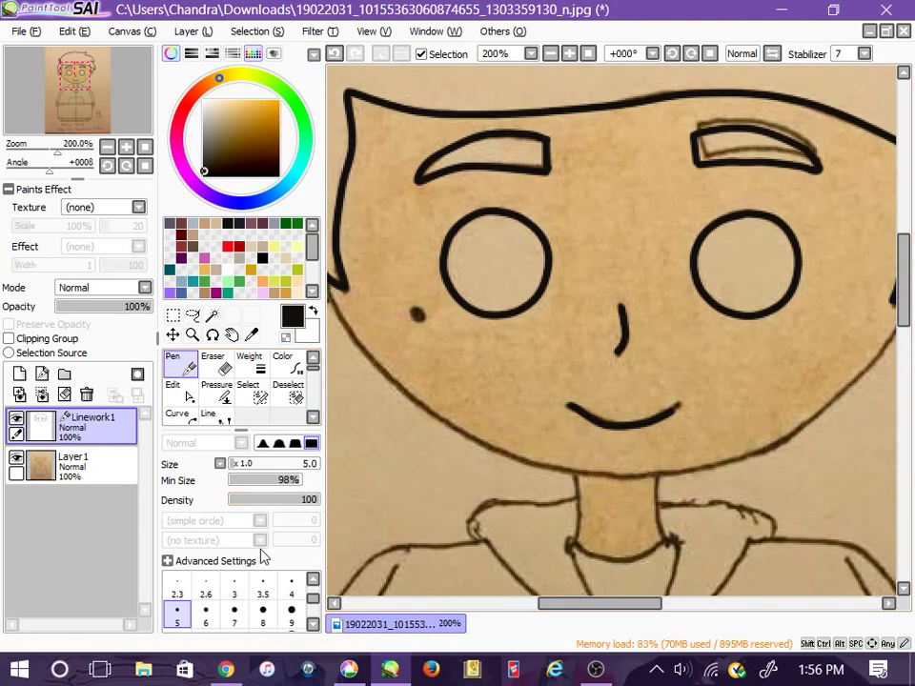
Mark the mole on the left cheek as a single Pen dot at size 9
click(292, 612)
click(418, 315)
key(ctrl+z)
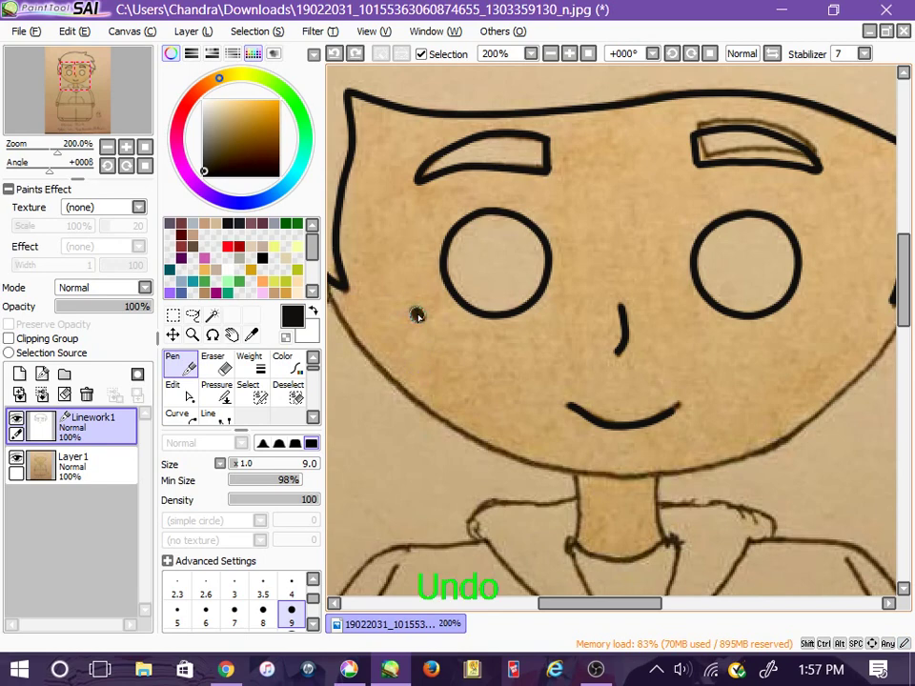
click(416, 314)
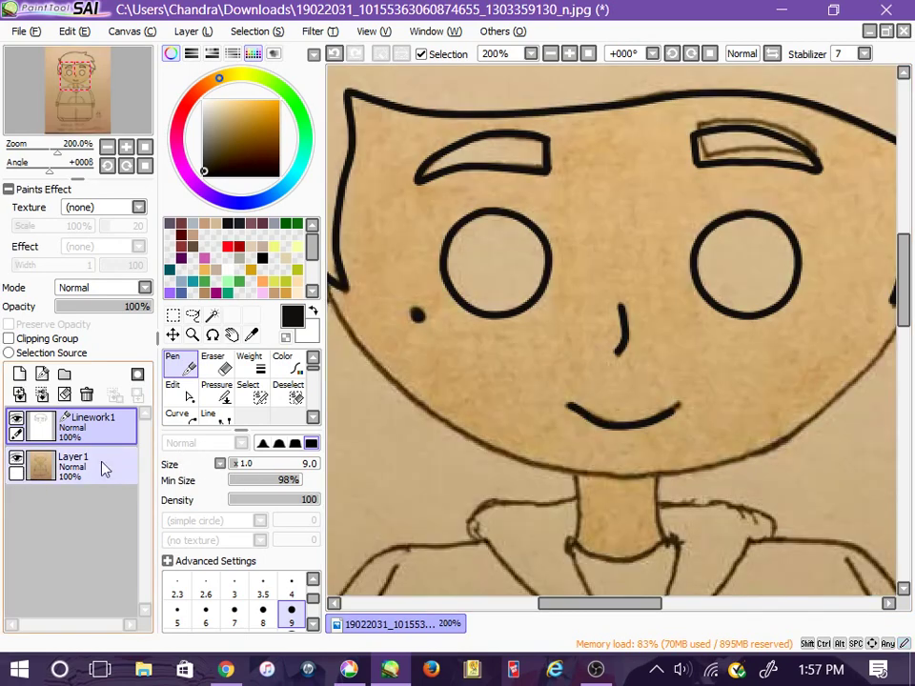
Trace the face outline with the Curve tool from the left sideburn around the chin to the right sideburn
click(177, 413)
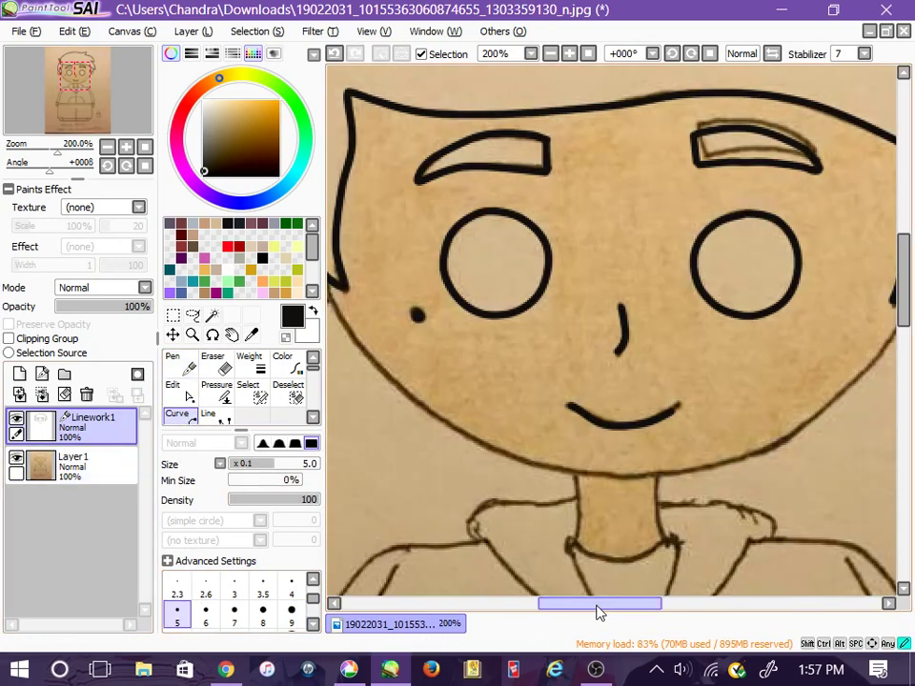
drag(597, 606, 592, 606)
key(Page_Up)
key(Page_Down)
key(Page_Down)
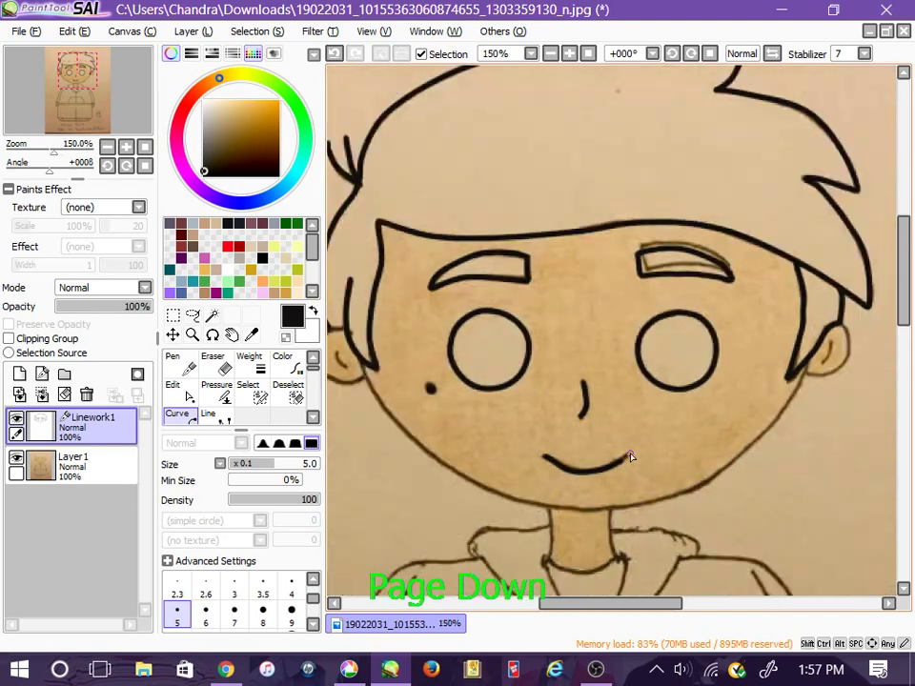
click(362, 363)
click(412, 441)
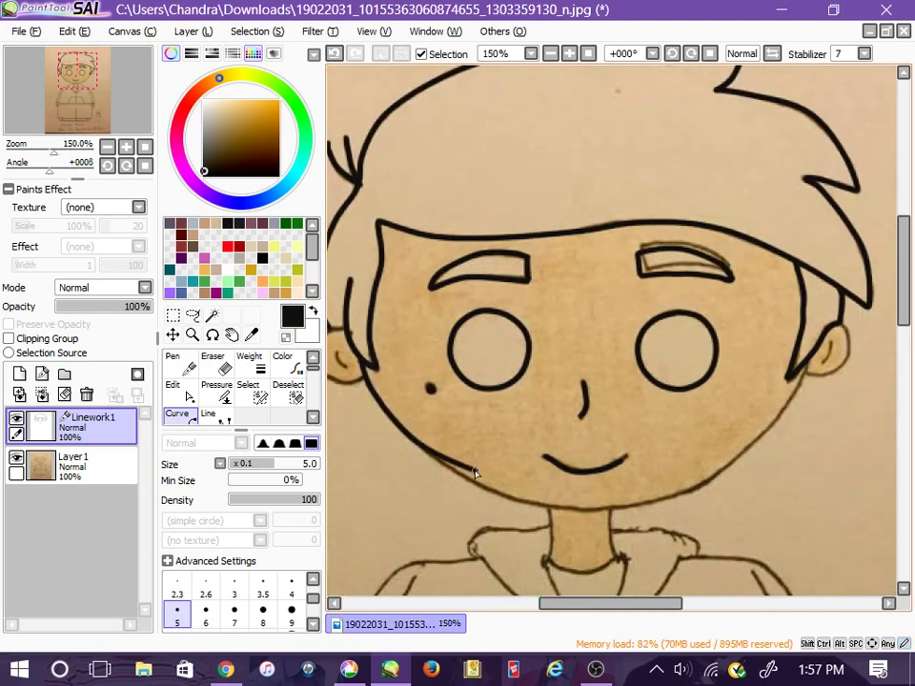
click(476, 481)
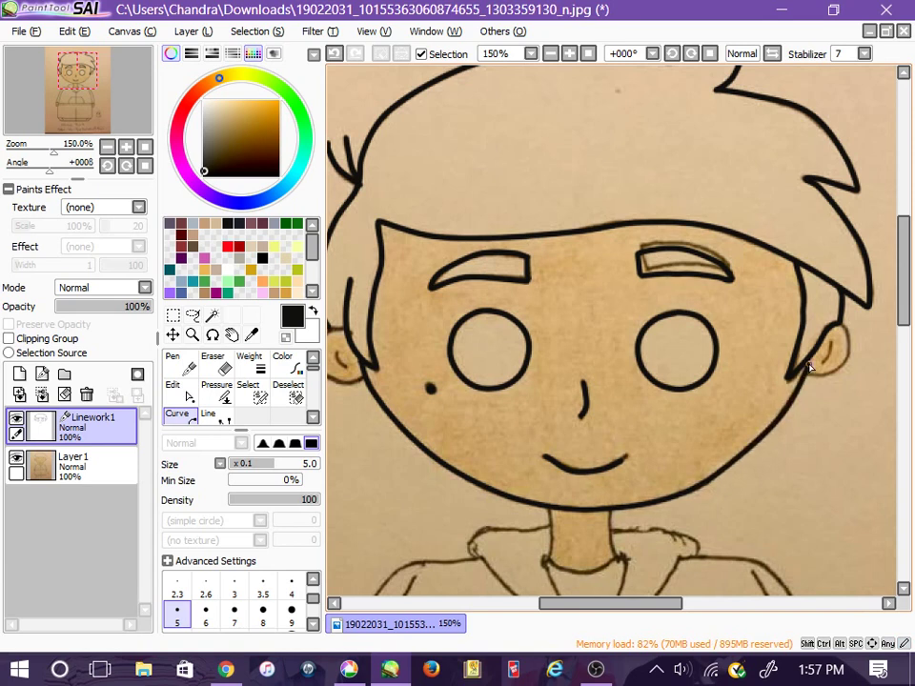
Trace both ears with the Pen tool at size 5
key(n)
drag(629, 240, 638, 272)
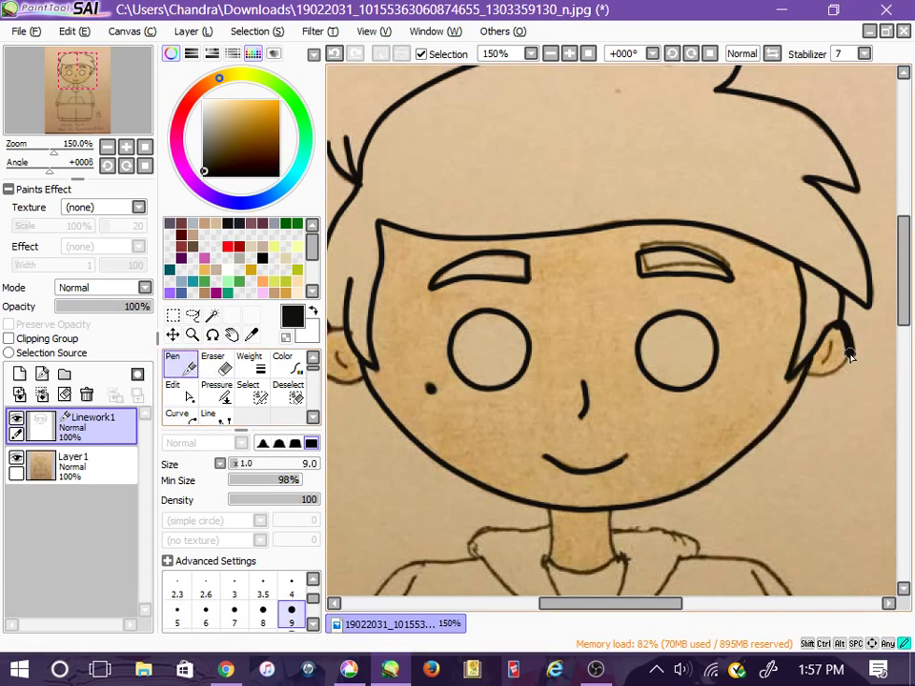
key(ctrl+z)
click(177, 614)
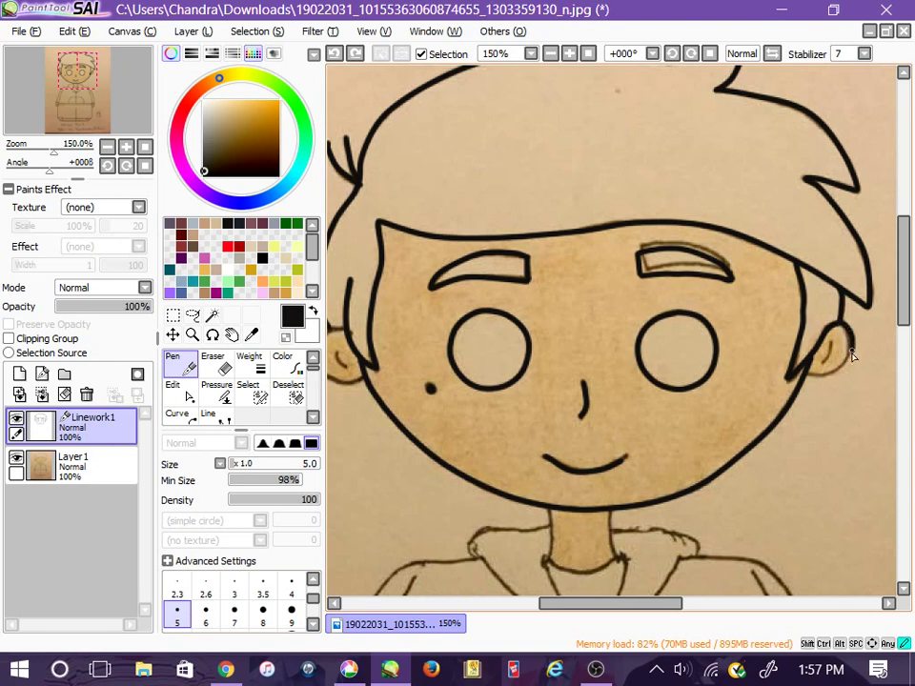
drag(582, 603, 569, 602)
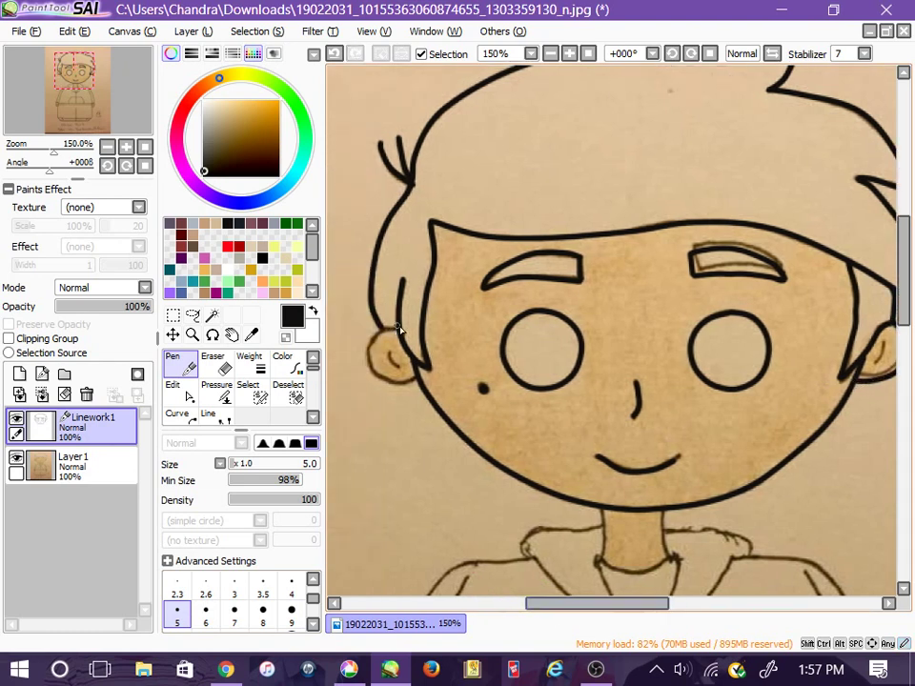
mouse_move(371, 345)
mouse_down()
mouse_move(375, 386)
mouse_move(420, 393)
mouse_up()
mouse_move(612, 603)
mouse_down()
mouse_move(633, 604)
mouse_move(625, 602)
mouse_up()
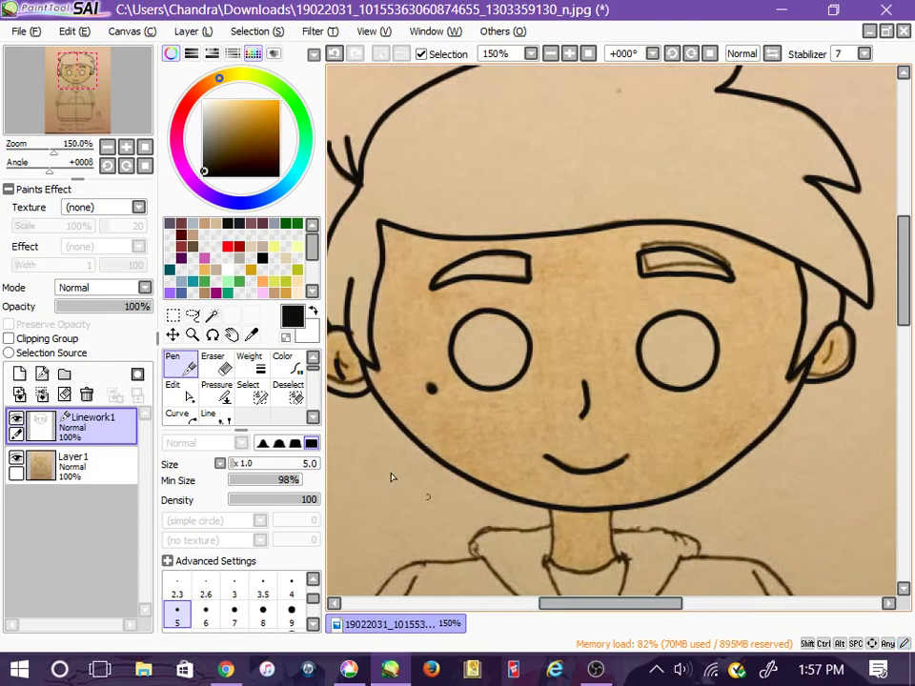
Adjust the control points of both ear outlines to fit the sketch and trace the right ear's inner fold with the Pen tool
click(186, 394)
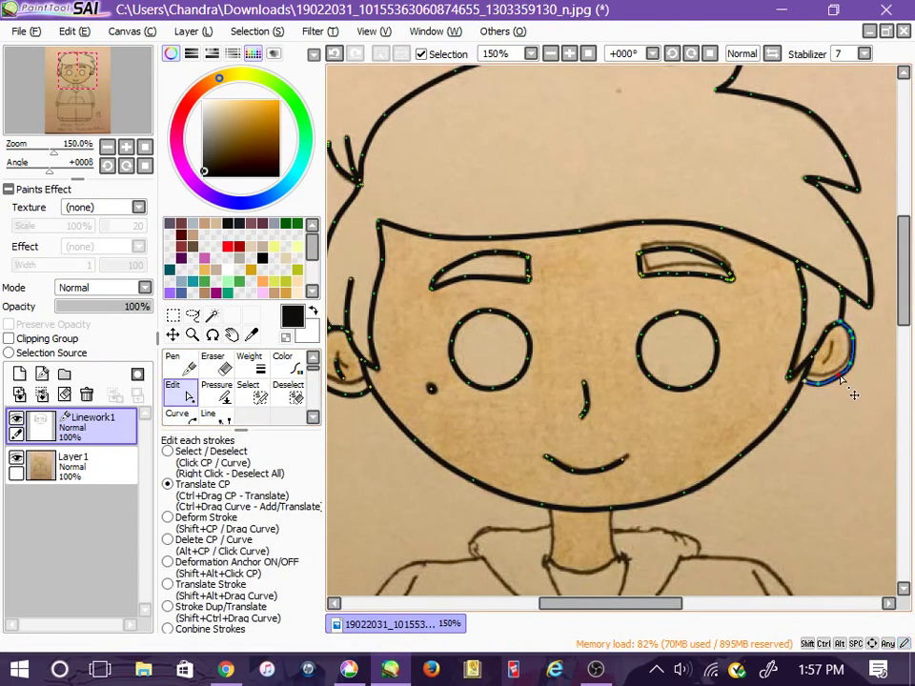
drag(597, 602, 590, 602)
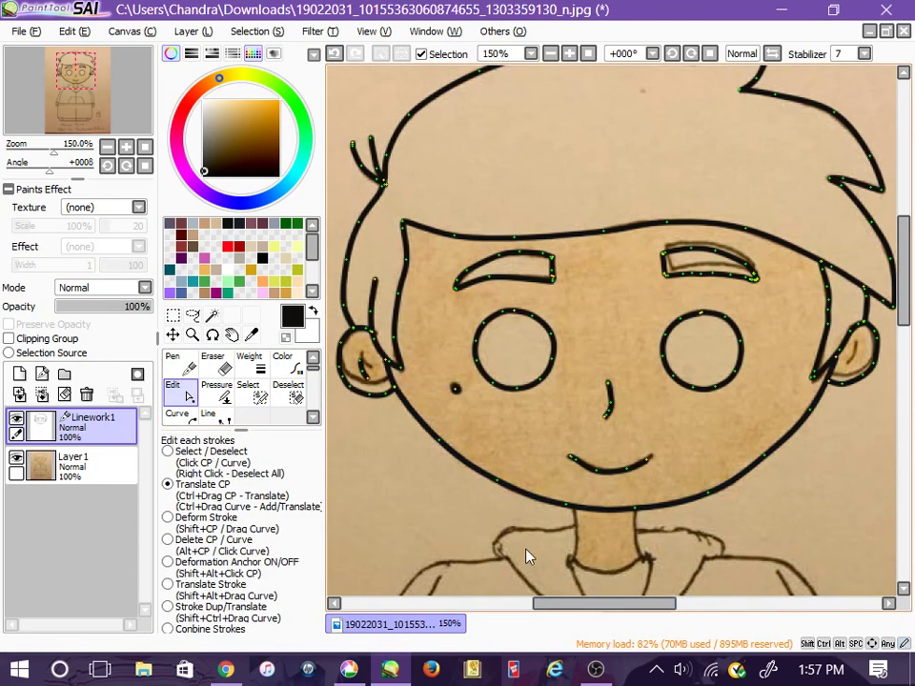
click(347, 374)
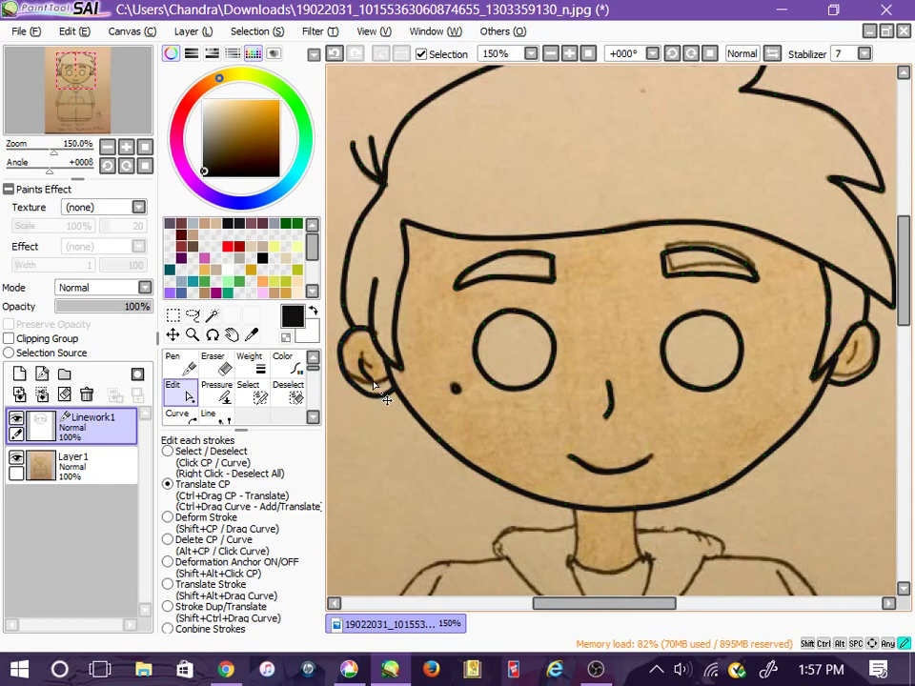
click(178, 362)
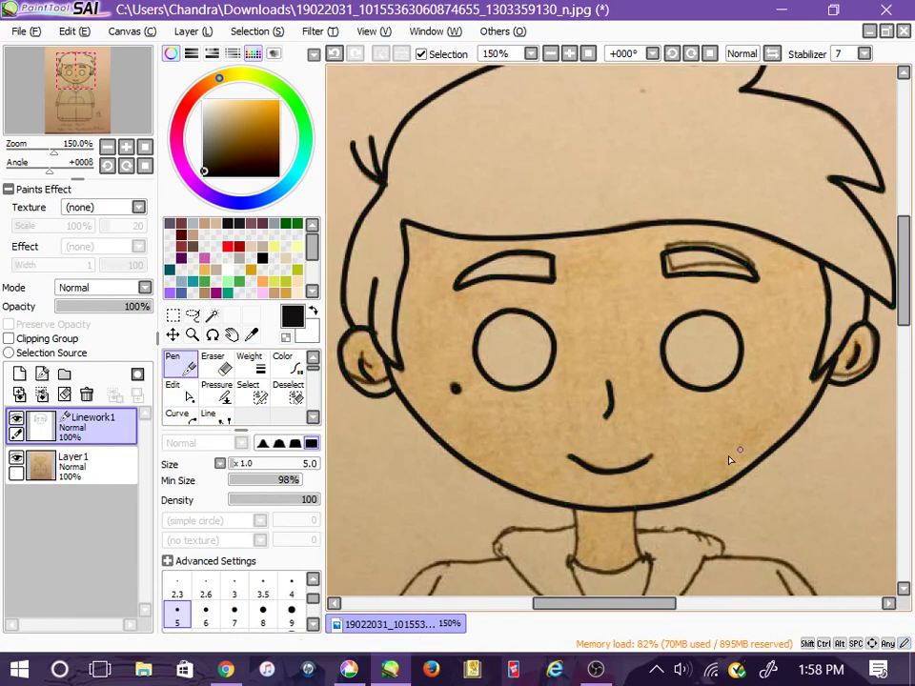
Hide the sketch on Layer1 to inspect the ear linework and its control points, and show the sketch again
click(16, 461)
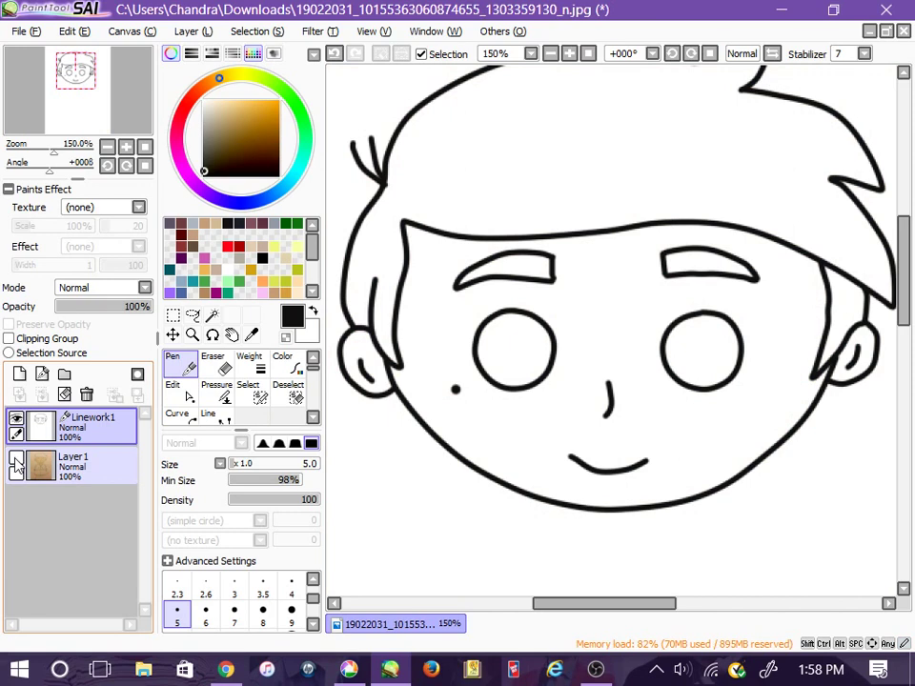
click(179, 397)
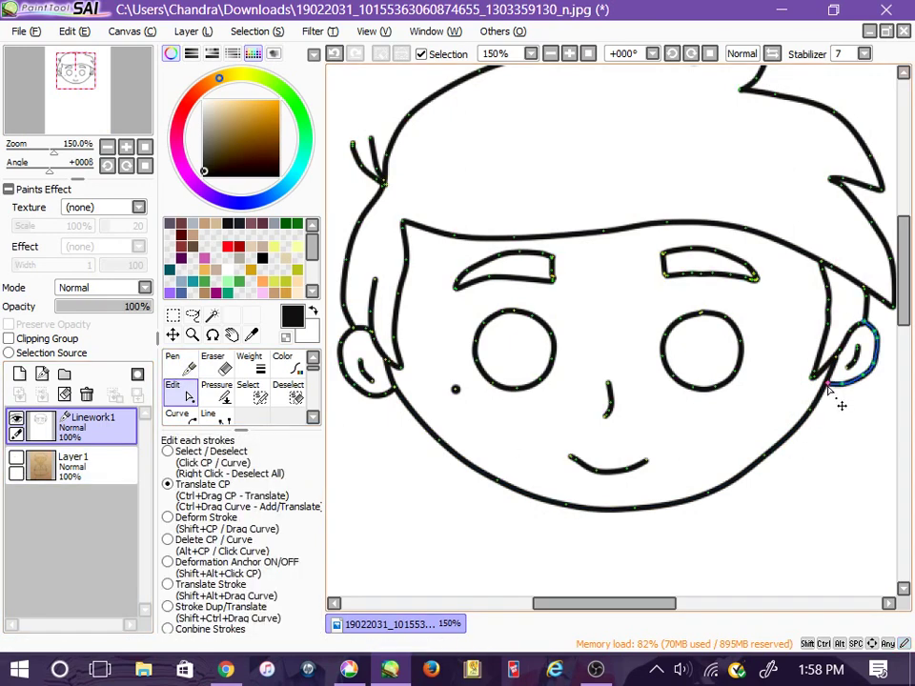
click(16, 459)
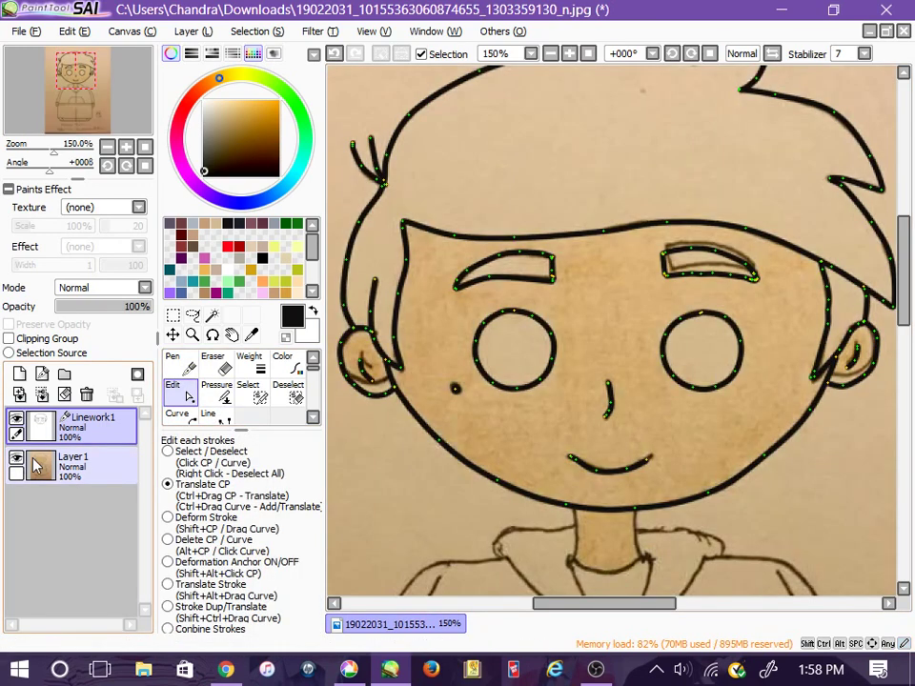
Trace the neck sides, the curved neckline and the V-shaped collar below it with the Pen tool at size 5
click(178, 362)
scroll(577, 371, down, 3)
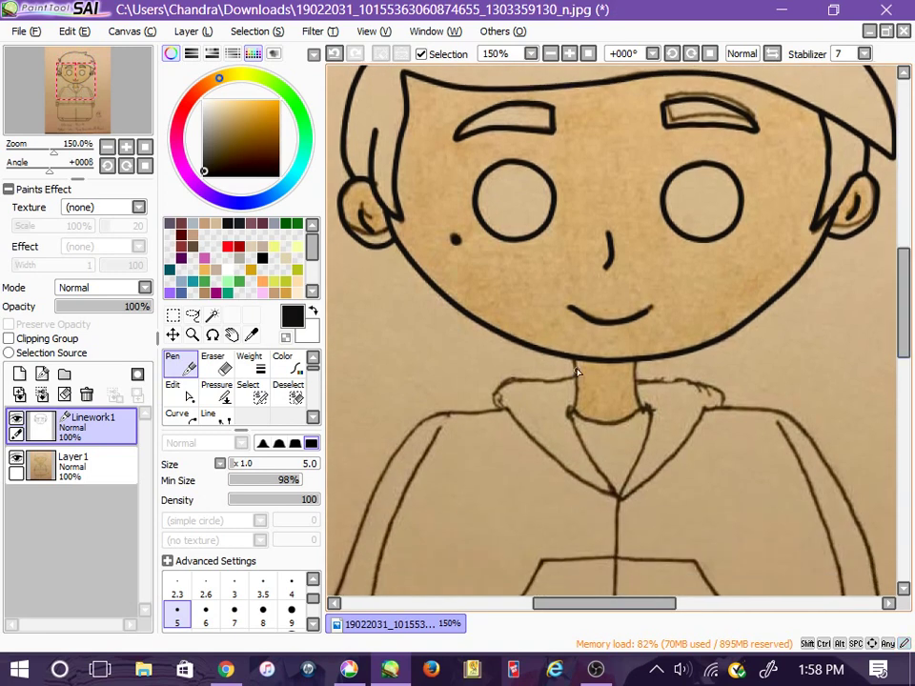
drag(575, 362, 570, 416)
drag(636, 362, 644, 413)
mouse_move(572, 411)
mouse_down()
mouse_move(608, 423)
mouse_move(649, 410)
mouse_up()
drag(571, 416, 587, 460)
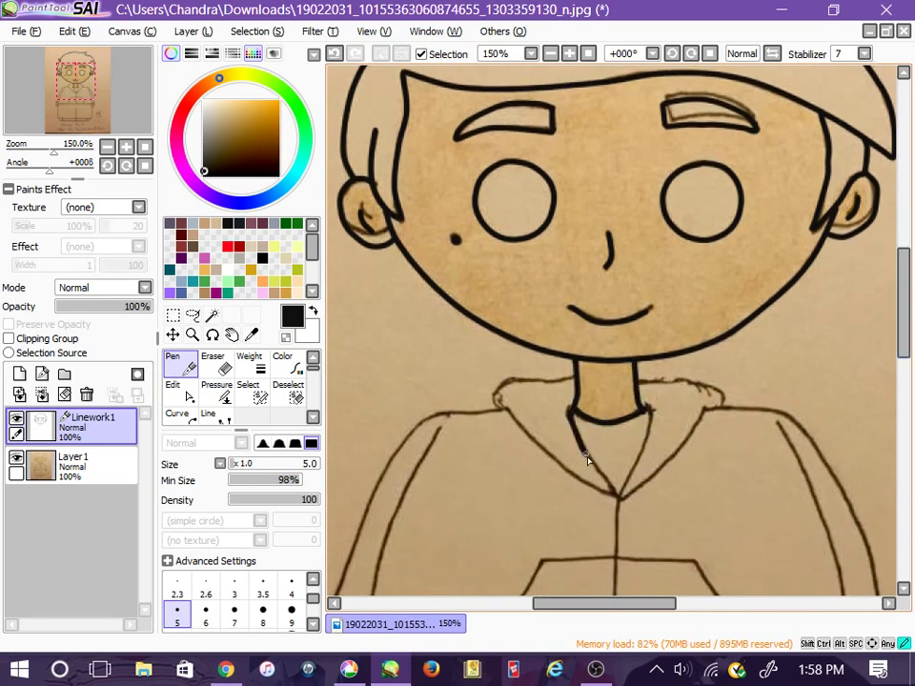
drag(618, 494, 621, 497)
drag(651, 410, 619, 494)
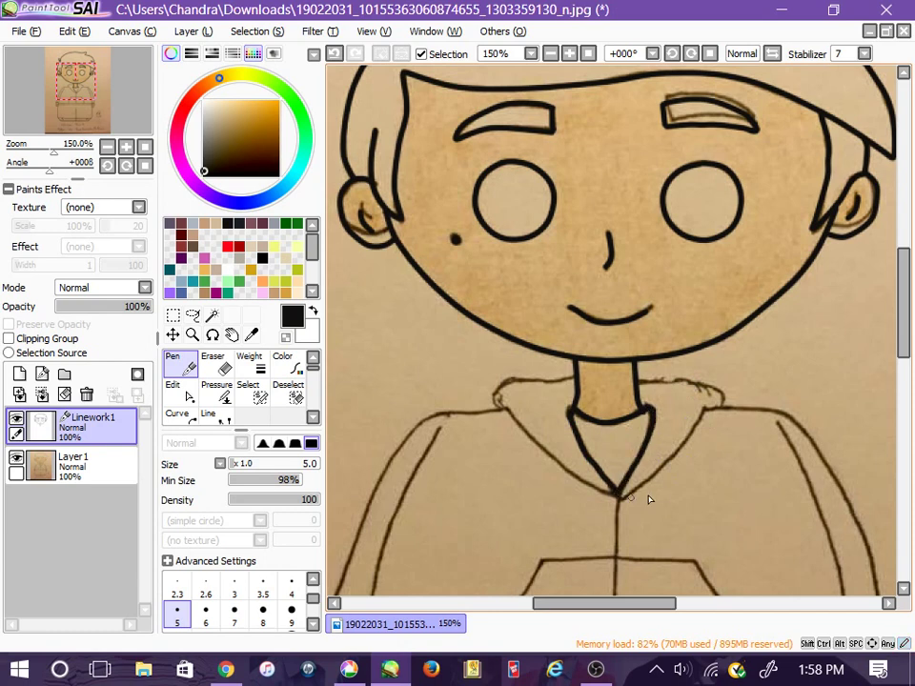
Trace both halves of the hoodie's hood around the neck down to the collar point and show the strokes' control points for editing
drag(639, 383, 721, 398)
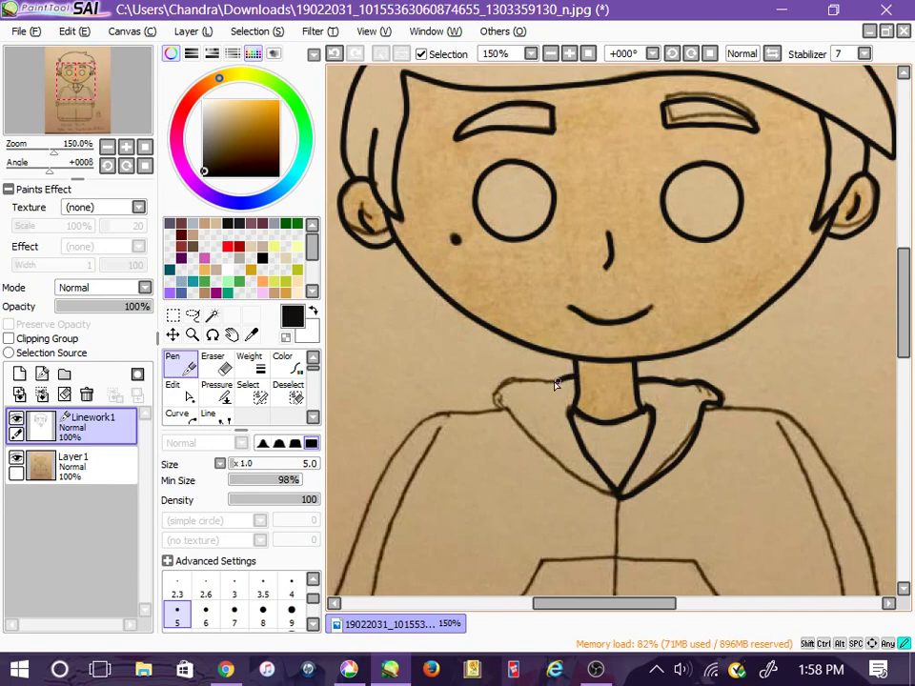
mouse_move(504, 384)
mouse_down()
mouse_move(500, 416)
mouse_move(527, 431)
mouse_up()
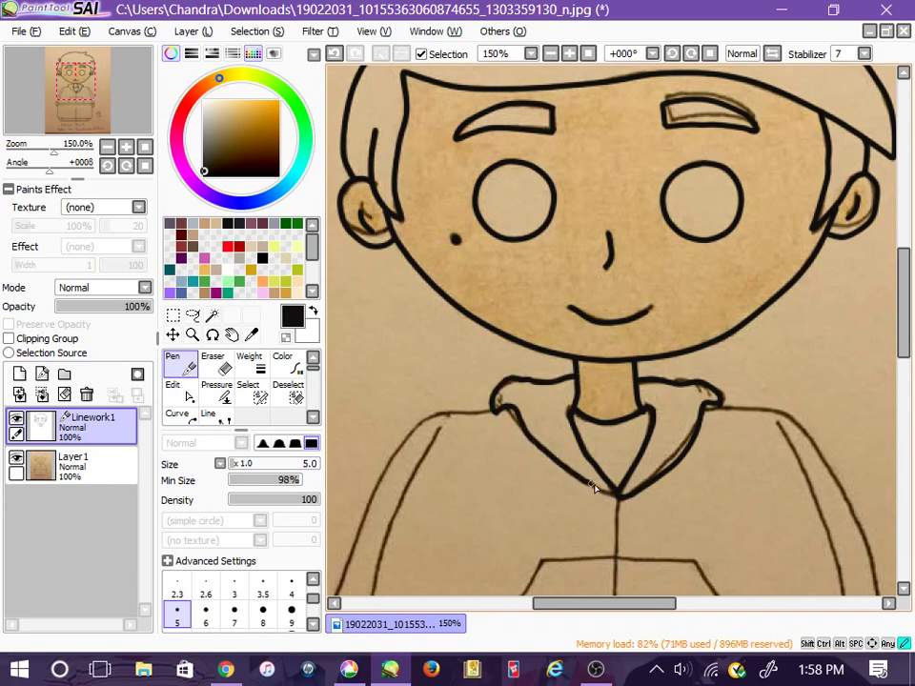
click(183, 393)
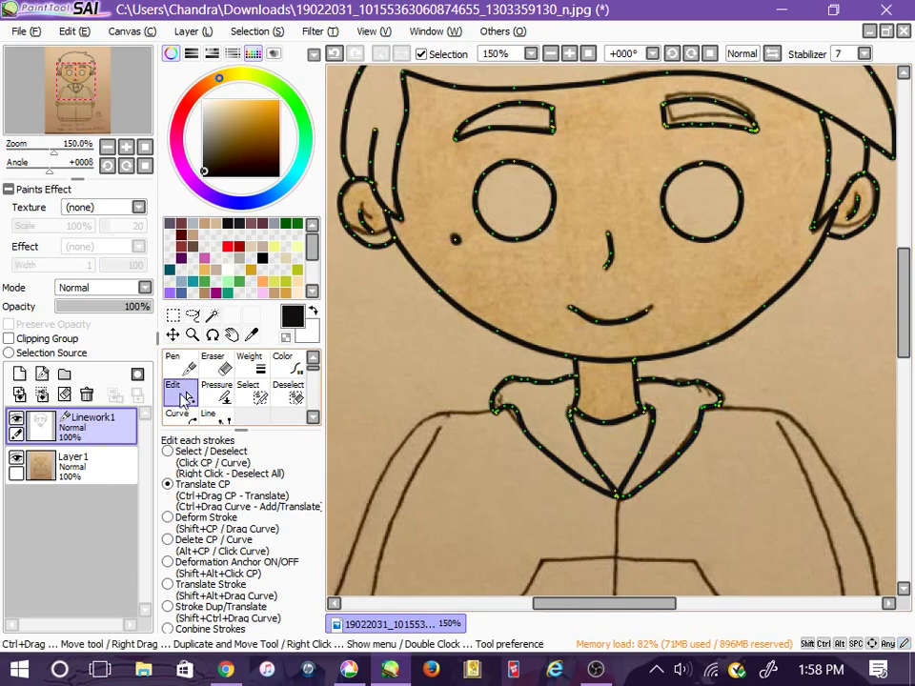
Trace the outer outlines of both arms from the hood over the shoulders and around the hands with the Curve tool at size 5
click(178, 415)
key(Page_Down)
key(Page_Down)
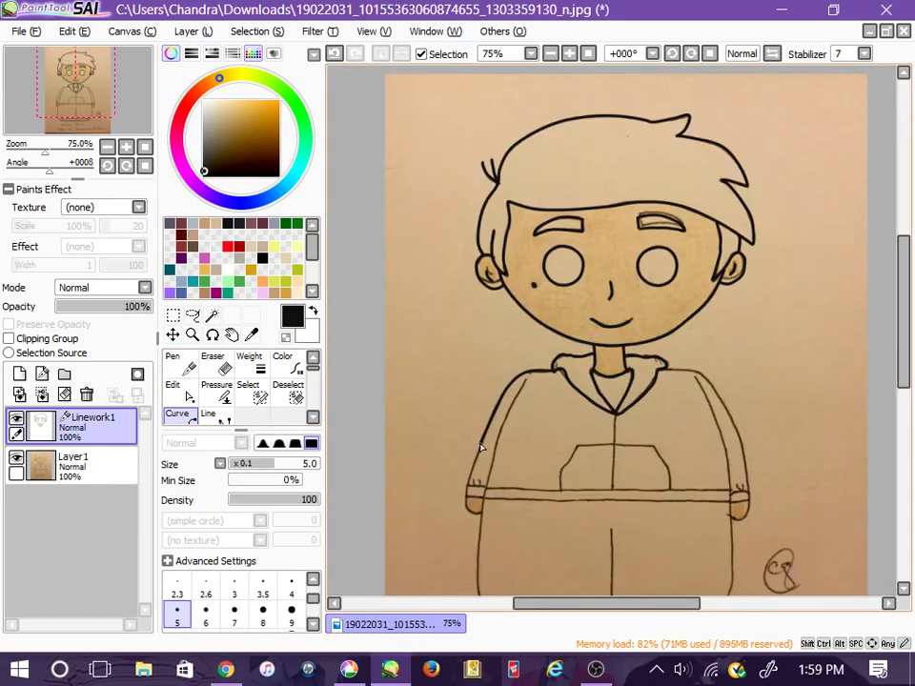
click(482, 514)
click(183, 369)
click(186, 418)
click(732, 421)
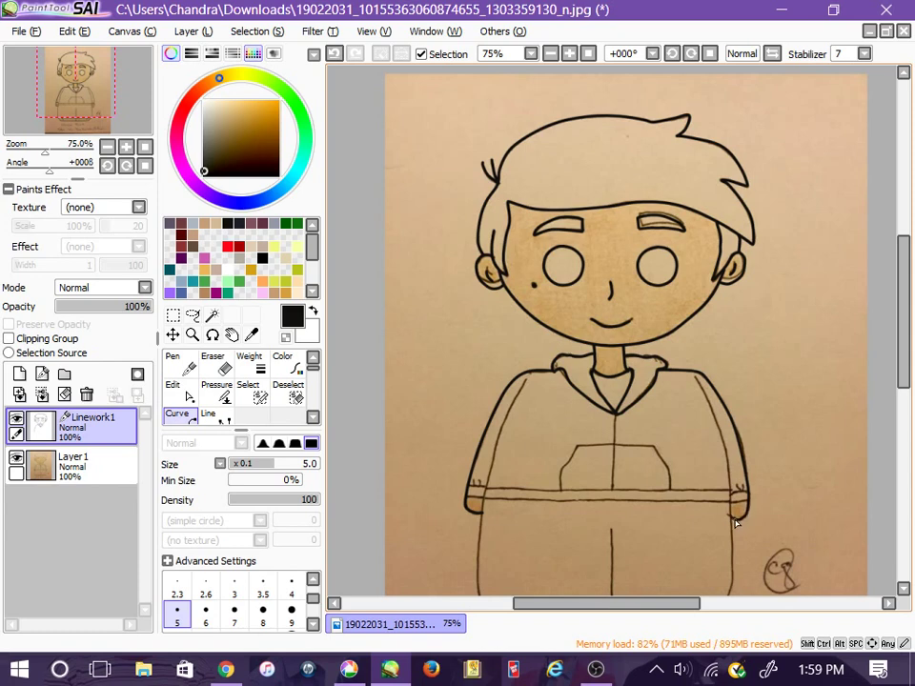
click(178, 391)
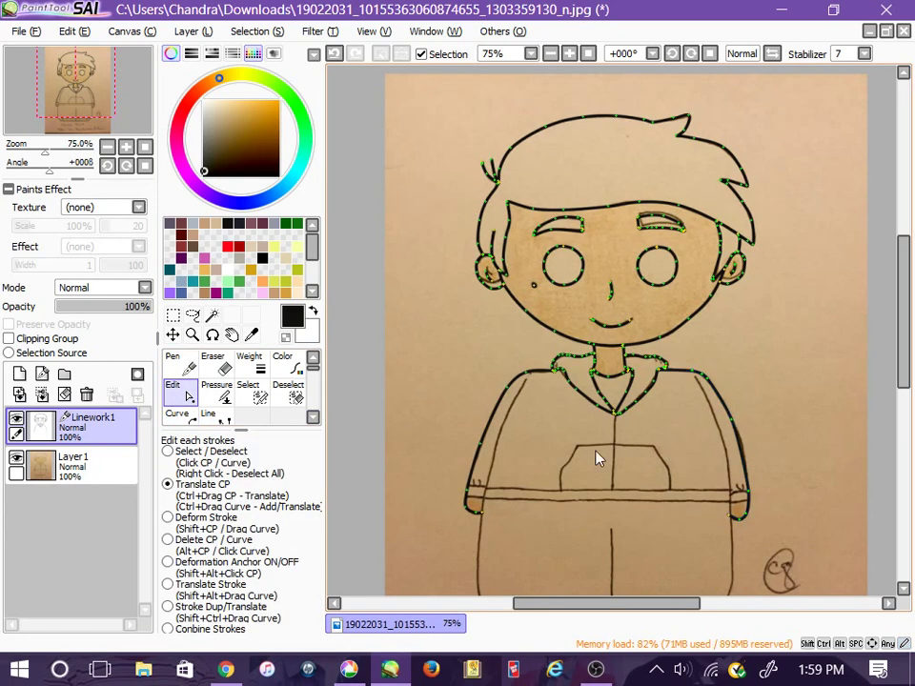
Trace the body outline with the Curve tool from the left inner sleeve, around the bottom edge and up to the right inner sleeve
click(177, 415)
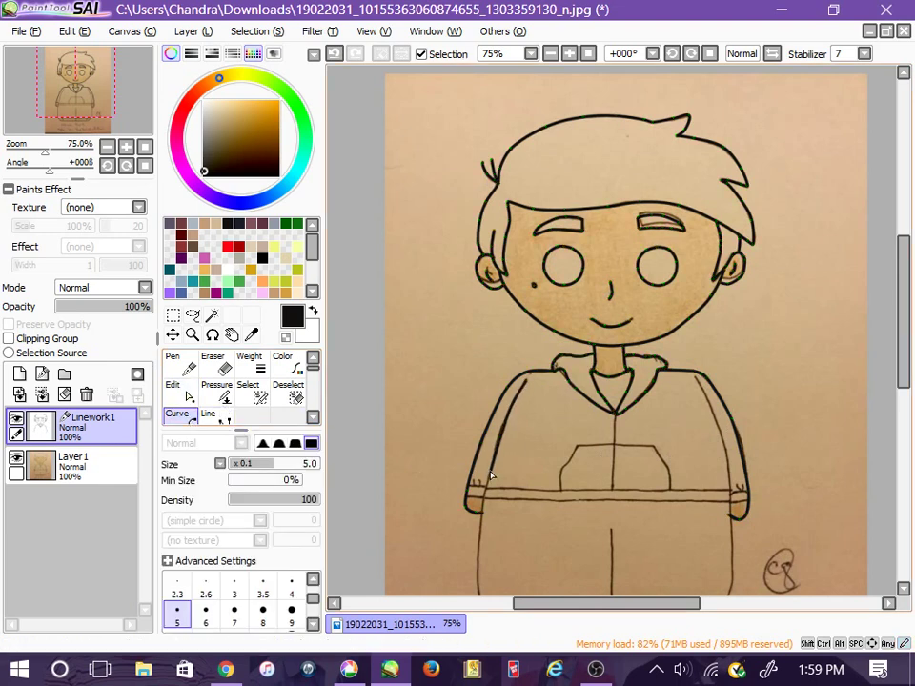
click(480, 543)
drag(905, 368, 904, 396)
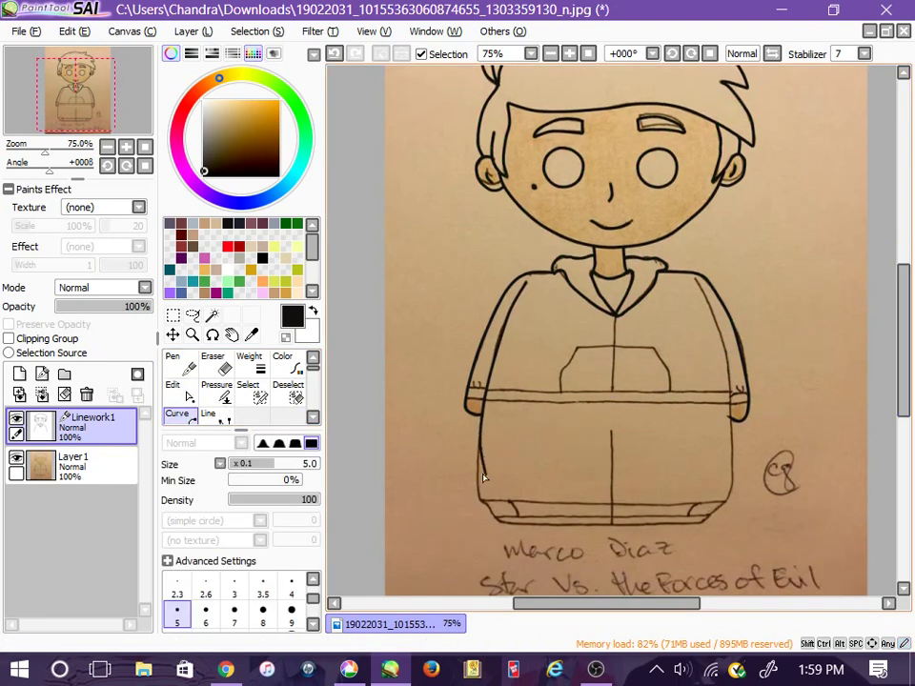
click(507, 525)
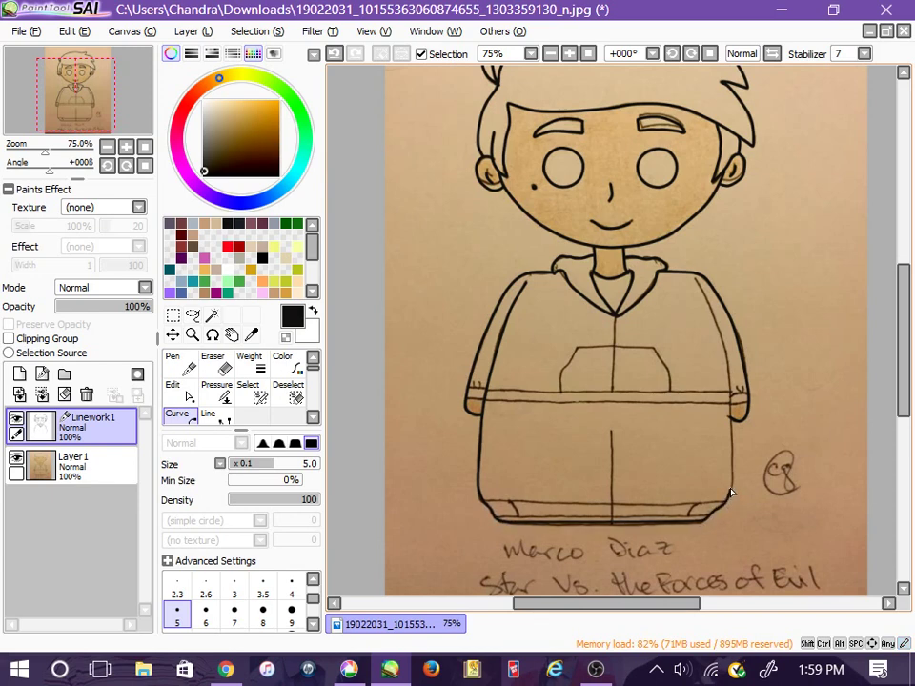
click(729, 417)
click(176, 391)
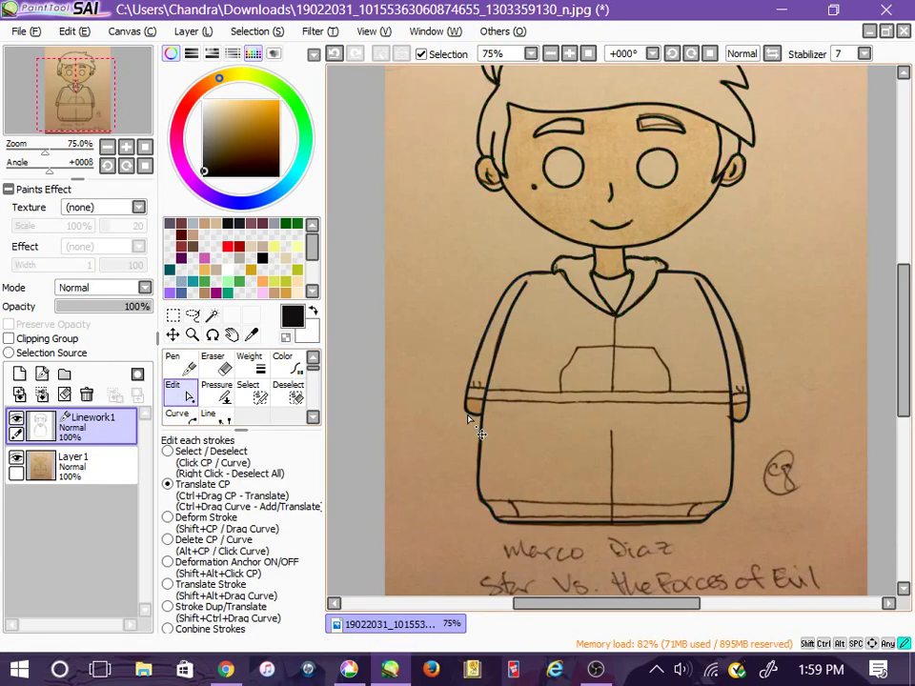
Trace the cuff lines and small fold marks on both sleeves with the Pen tool
click(172, 360)
key(Page_Down)
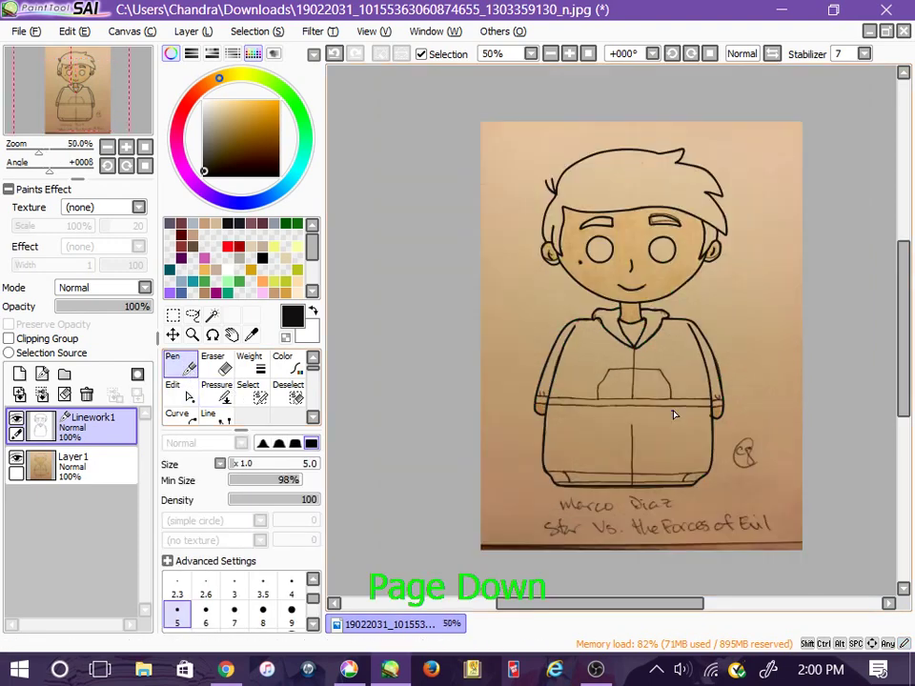
key(Page_Up)
key(Page_Up)
key(Page_Up)
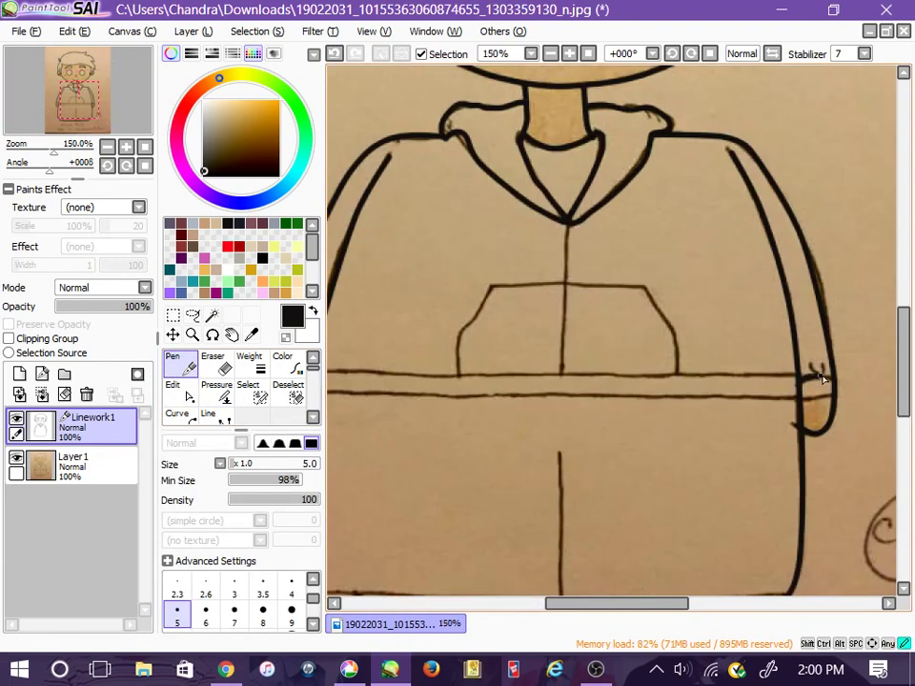
drag(809, 359, 811, 377)
drag(631, 603, 594, 603)
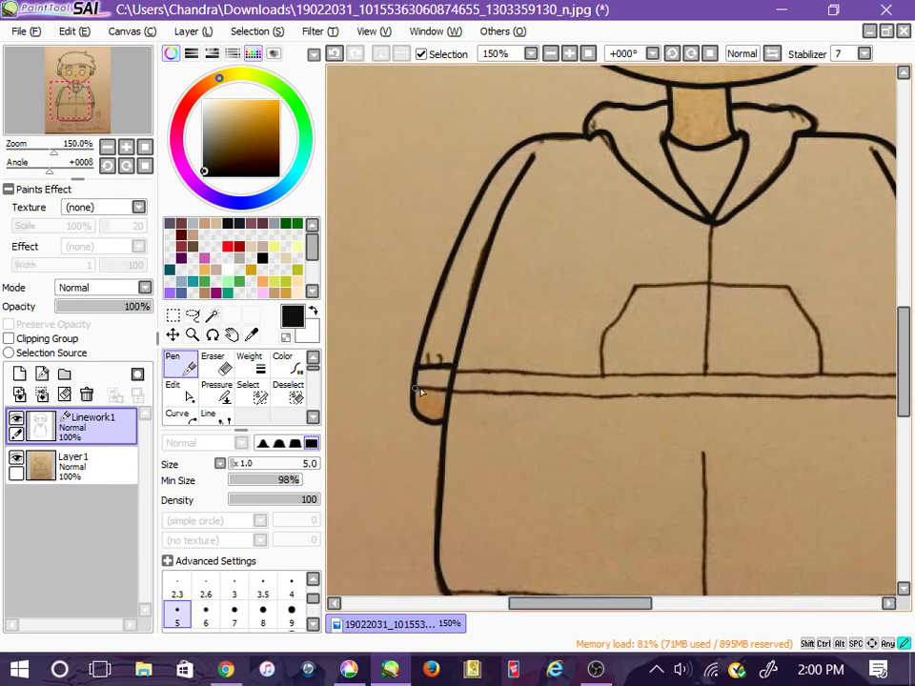
mouse_move(431, 351)
mouse_down()
mouse_move(430, 363)
mouse_move(440, 363)
mouse_up()
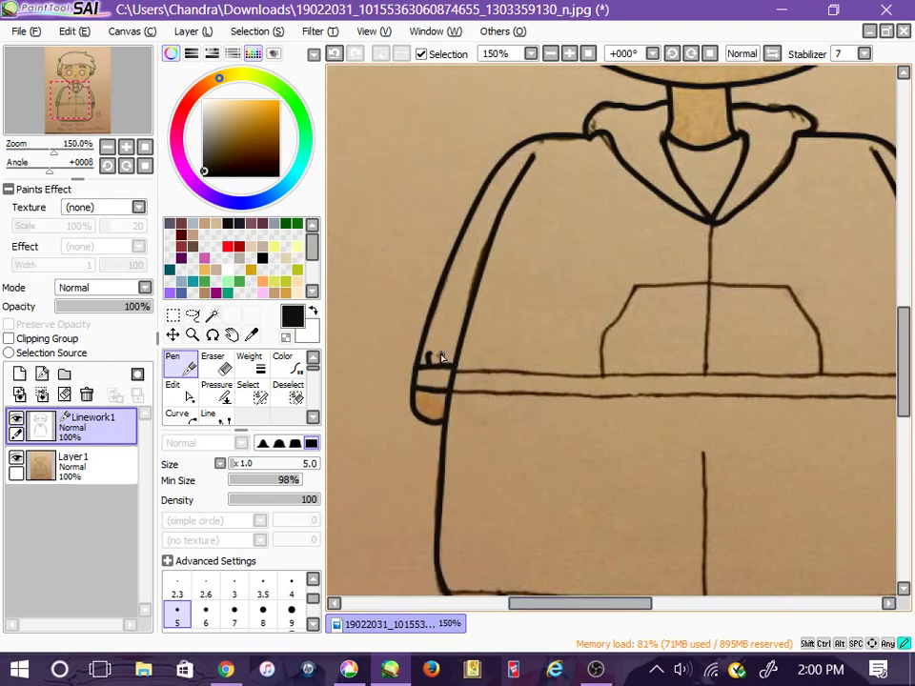
Trace the upper and lower edges of the hoodie's waistband across the body with the Curve tool
click(187, 416)
drag(579, 603, 598, 603)
click(373, 370)
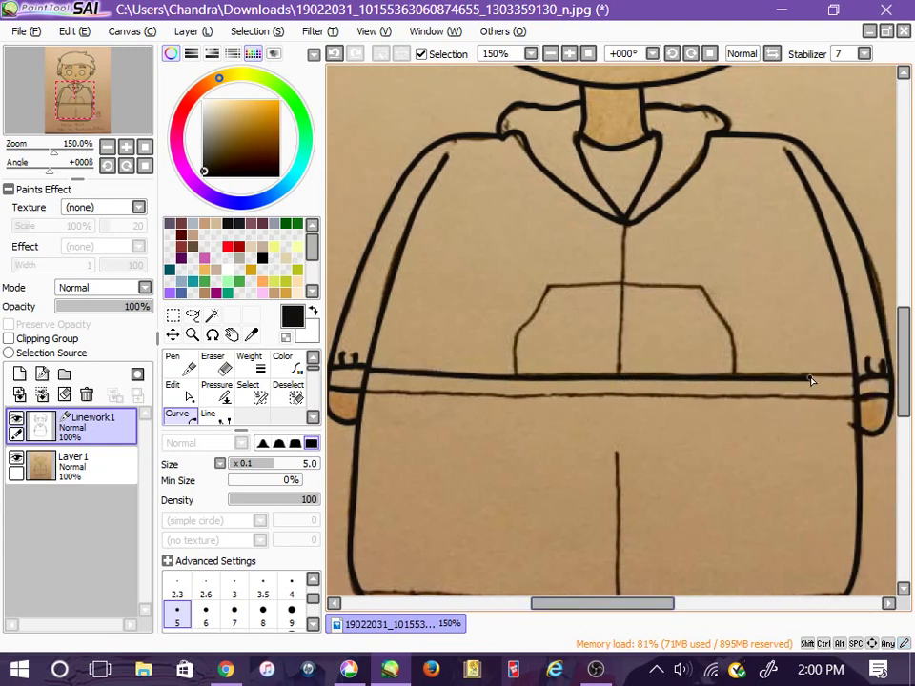
double_click(841, 379)
click(182, 362)
click(176, 413)
click(523, 398)
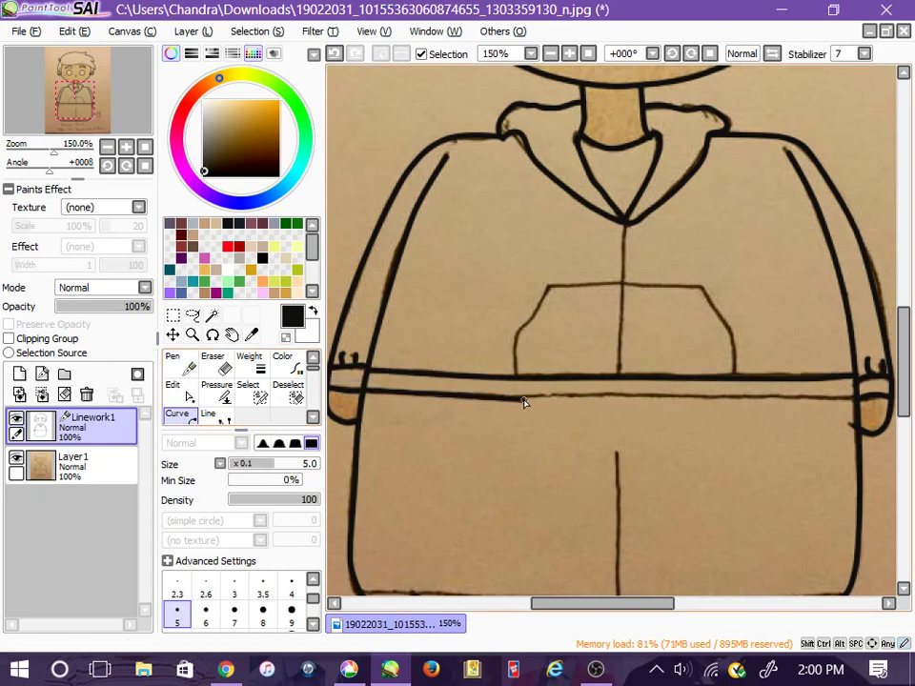
click(697, 401)
click(177, 360)
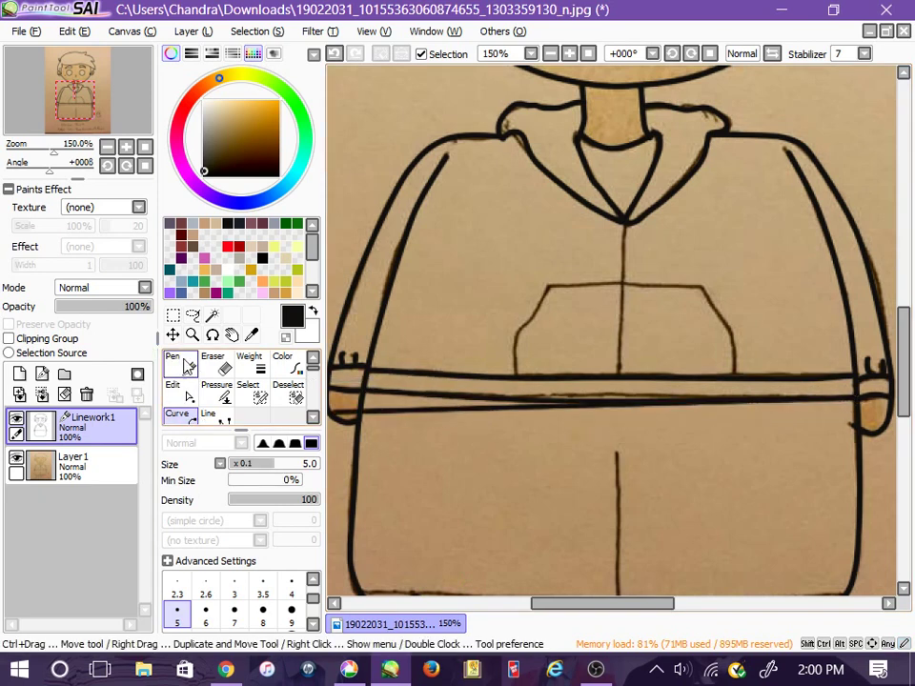
Draw the zipper line and the pocket's top edge with the Line tool, and trace the pocket's sides with the Pen tool
click(207, 414)
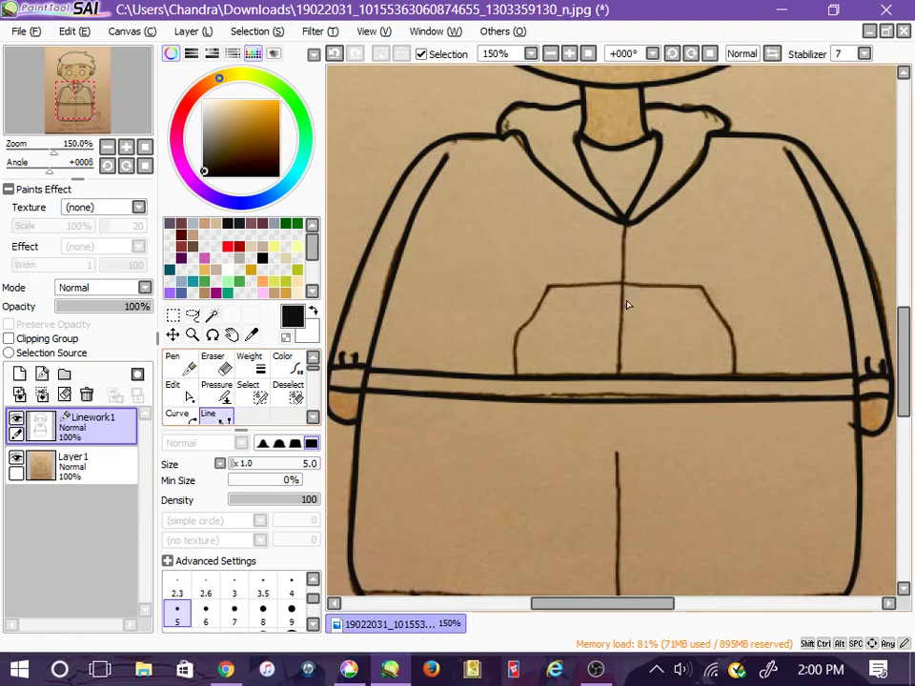
click(624, 225)
double_click(619, 375)
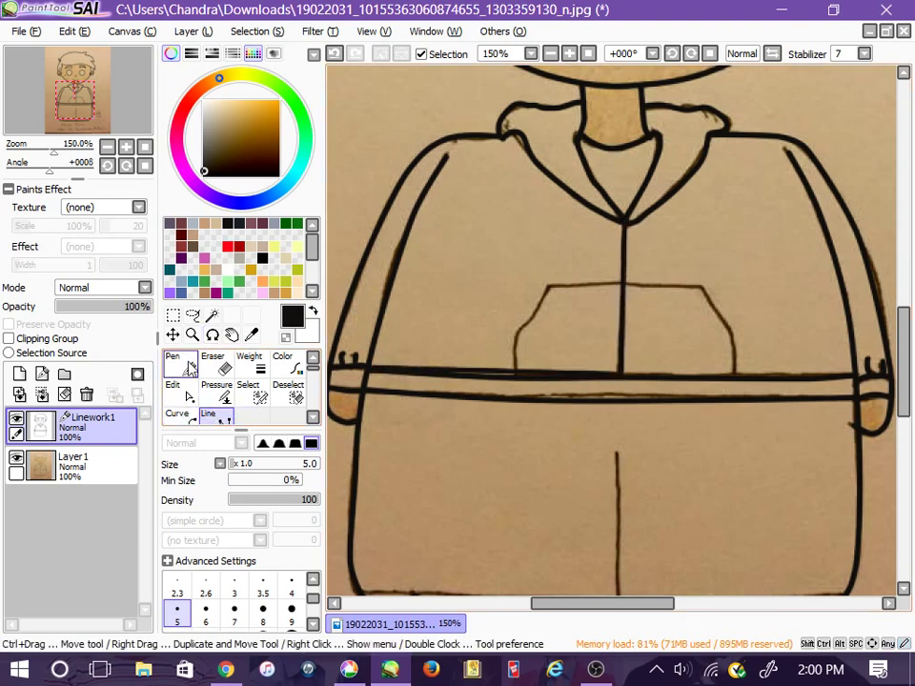
click(546, 286)
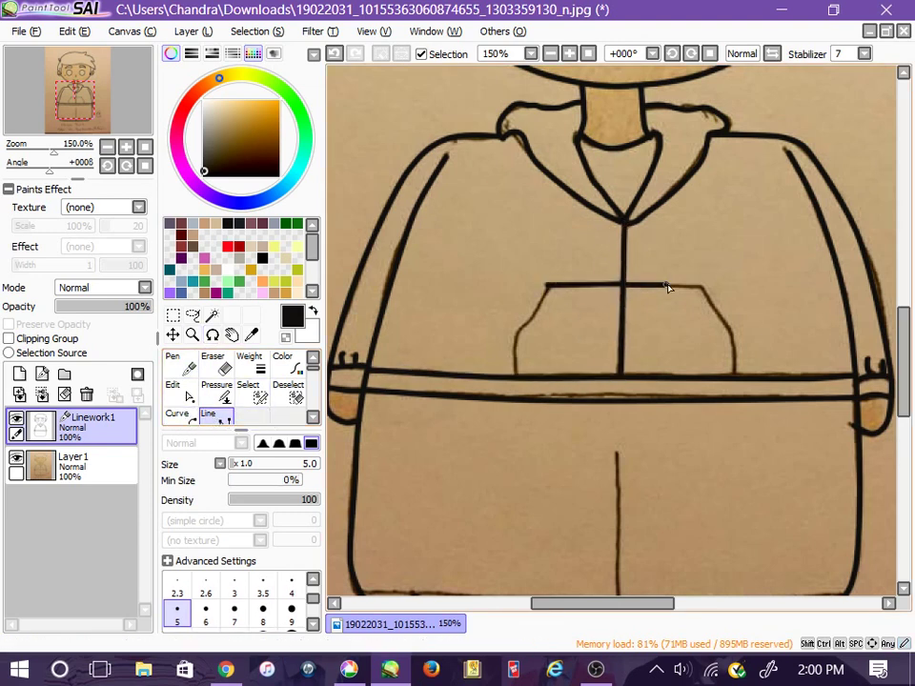
click(701, 286)
click(189, 368)
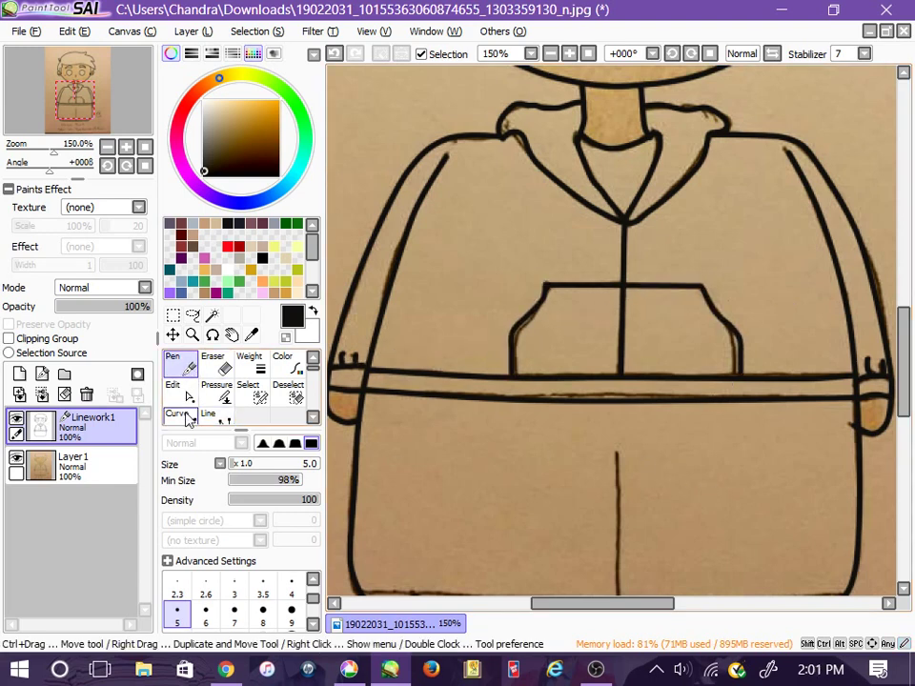
Adjust the control points at the body outline's bottom corners, checking the shape with Layer1 hidden, and return to the Linework1 layer
scroll(908, 405, down, 2)
scroll(909, 405, down, 5)
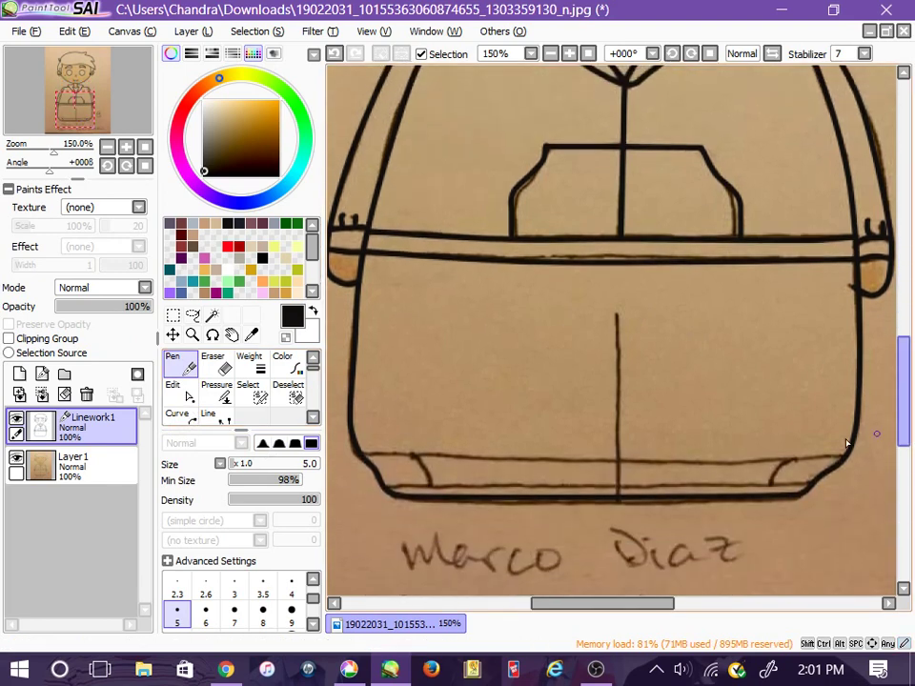
click(207, 414)
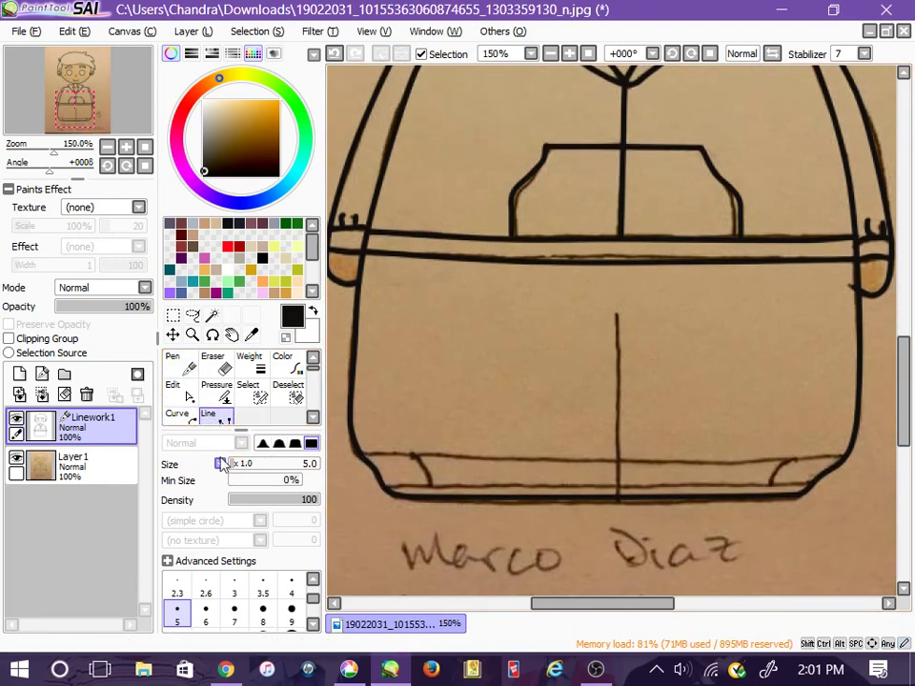
click(179, 393)
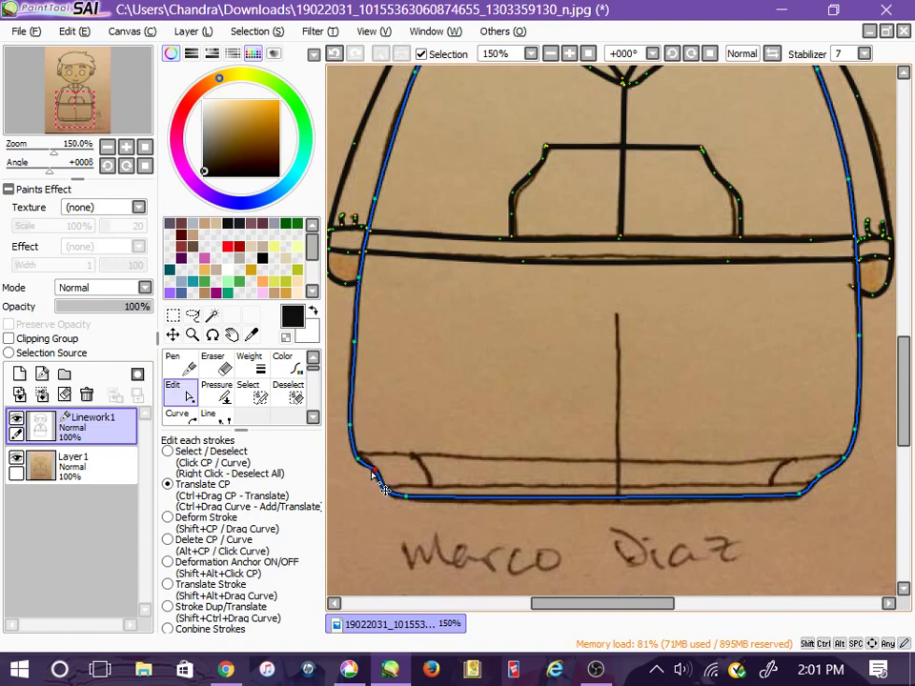
click(17, 460)
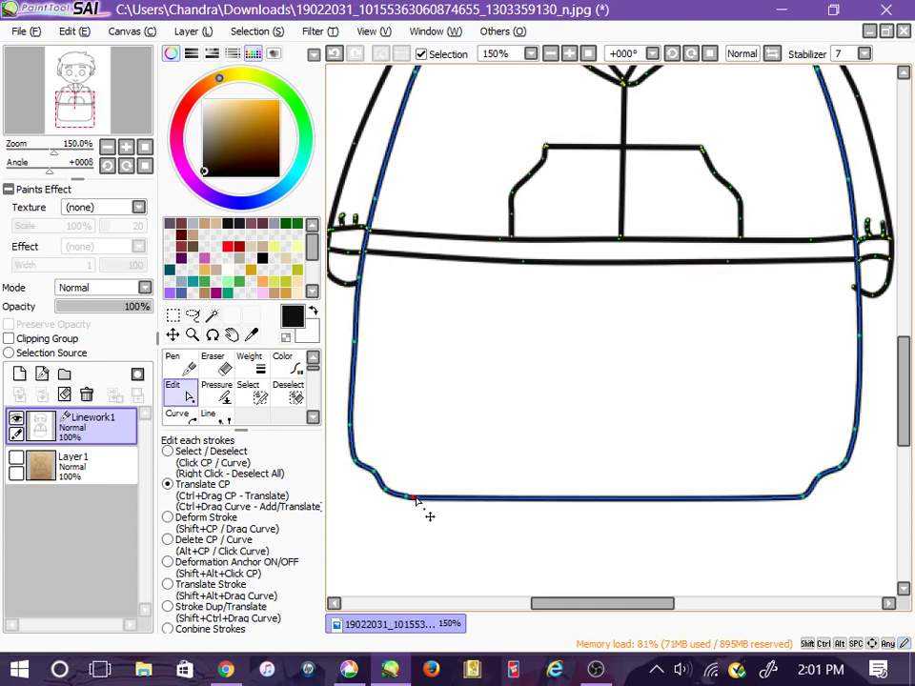
click(16, 462)
click(48, 466)
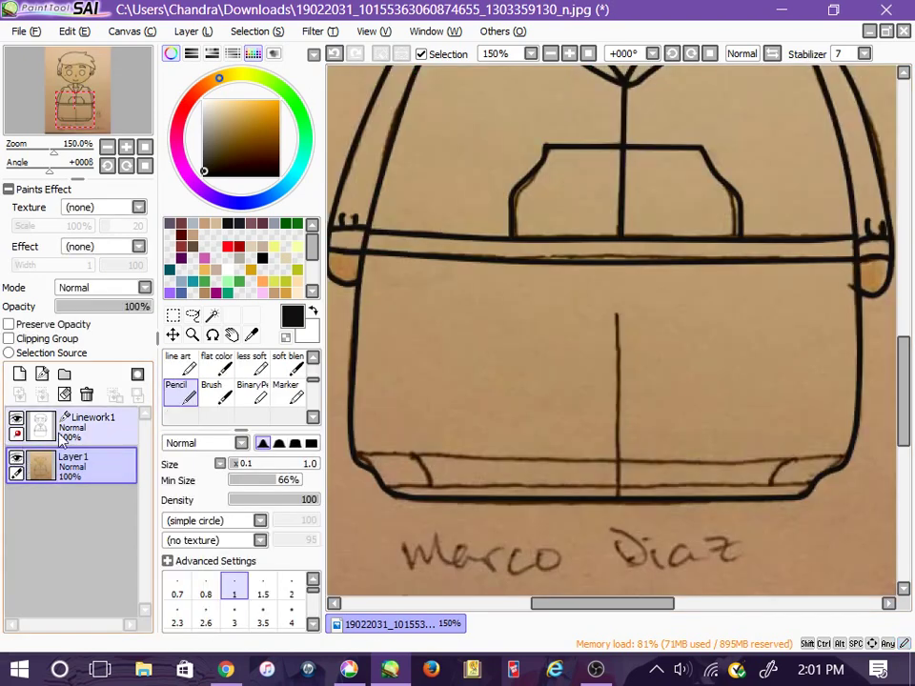
click(25, 442)
Draw the two horizontal lines across the bottom of the legs with the Line tool and trace the short curves between them with the Pen tool
click(205, 416)
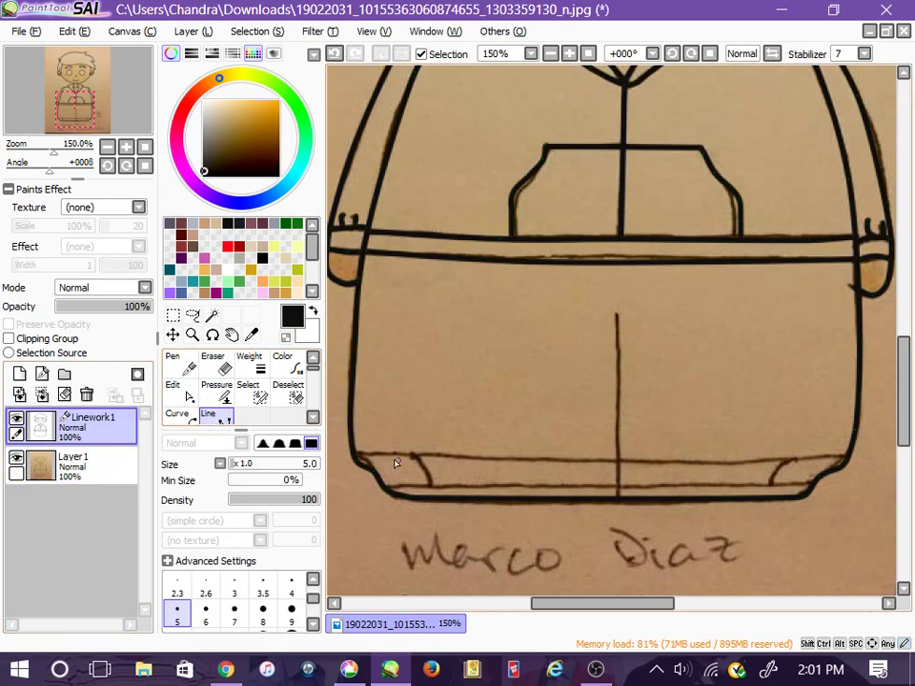
click(847, 453)
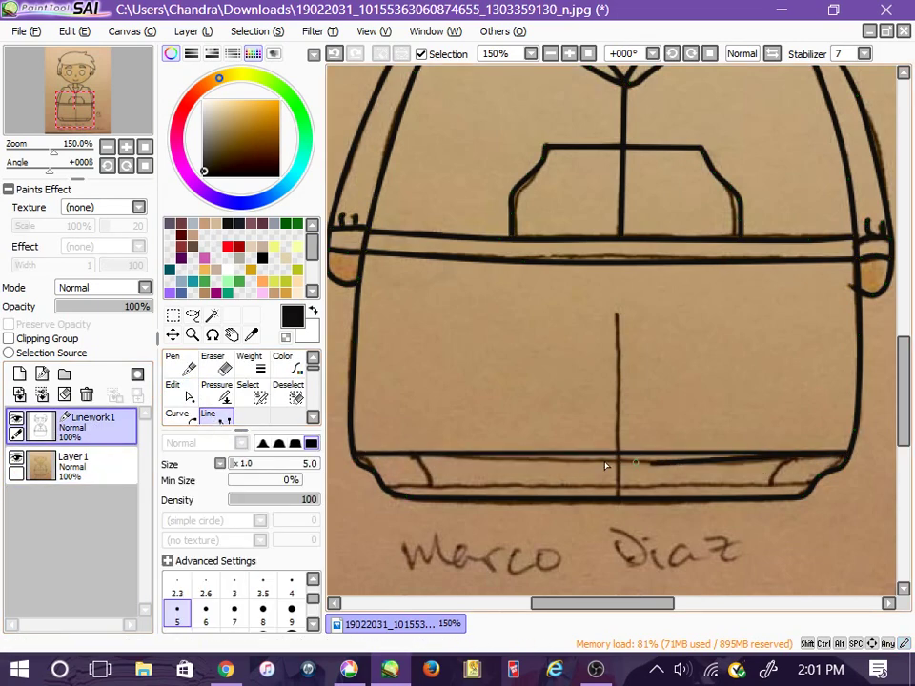
click(184, 369)
click(207, 417)
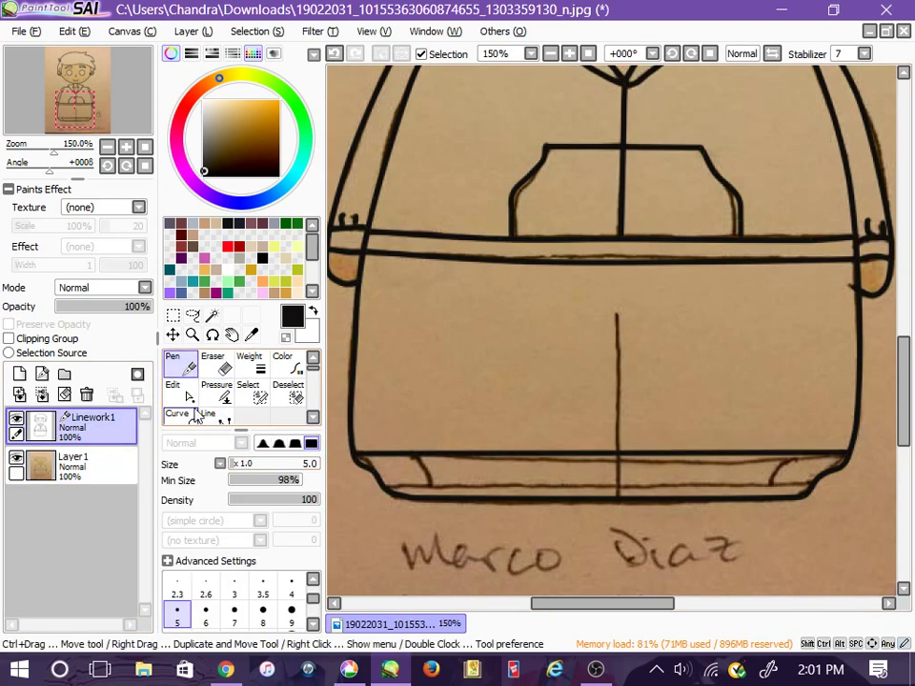
click(387, 489)
click(812, 487)
click(183, 366)
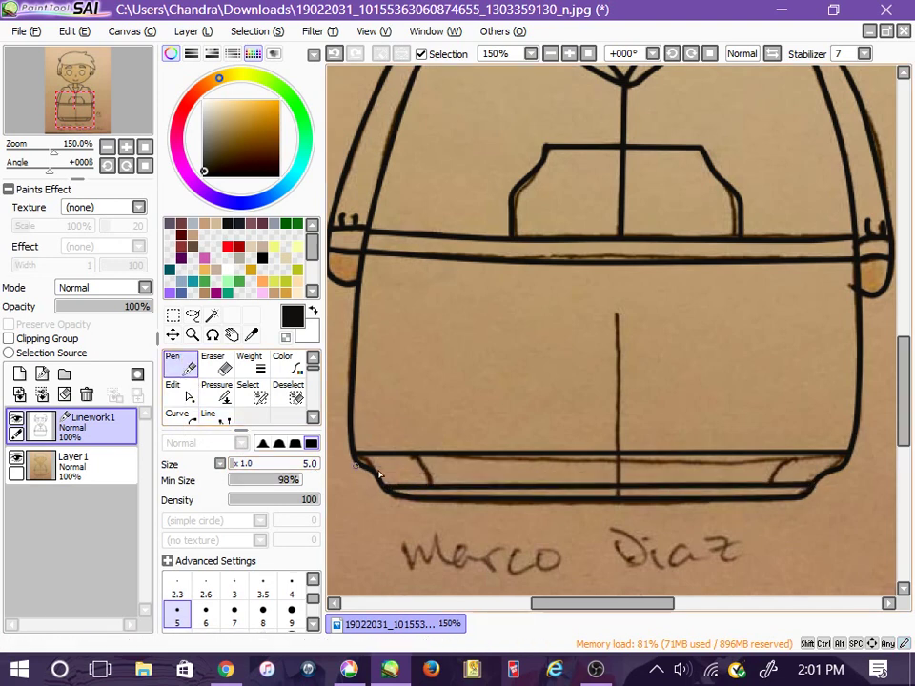
drag(426, 468, 431, 482)
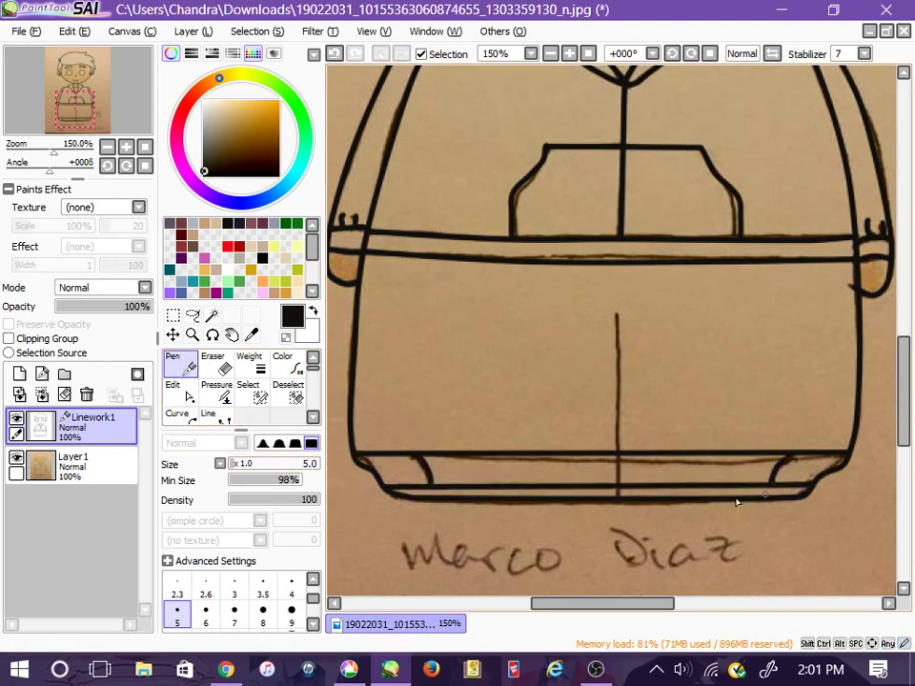
Draw the vertical line separating the legs down to the bottom edge with the Line tool
click(214, 420)
click(617, 315)
click(618, 497)
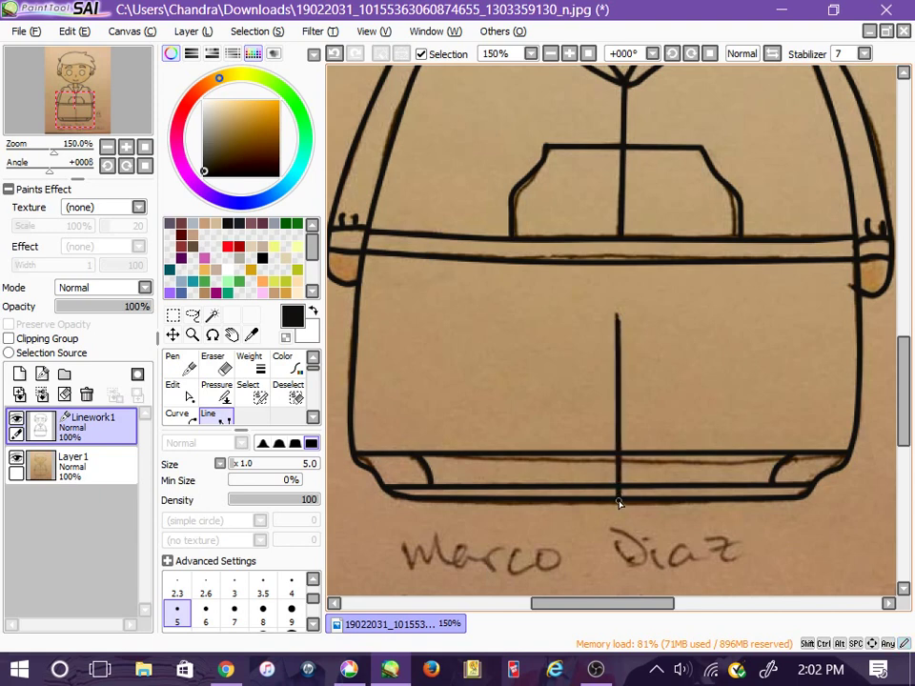
Trace the circled initials signature beside the legs with the Pen tool
click(181, 364)
drag(589, 602, 662, 604)
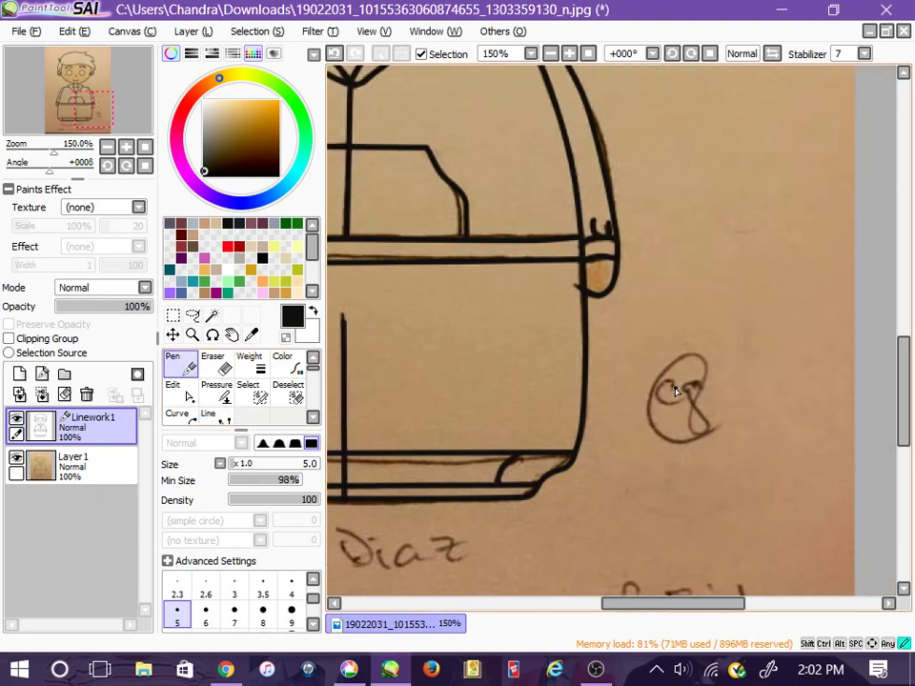
drag(675, 389, 679, 396)
drag(700, 386, 727, 422)
Trace the handwritten character name below the legs with the Pen tool
drag(905, 407, 905, 451)
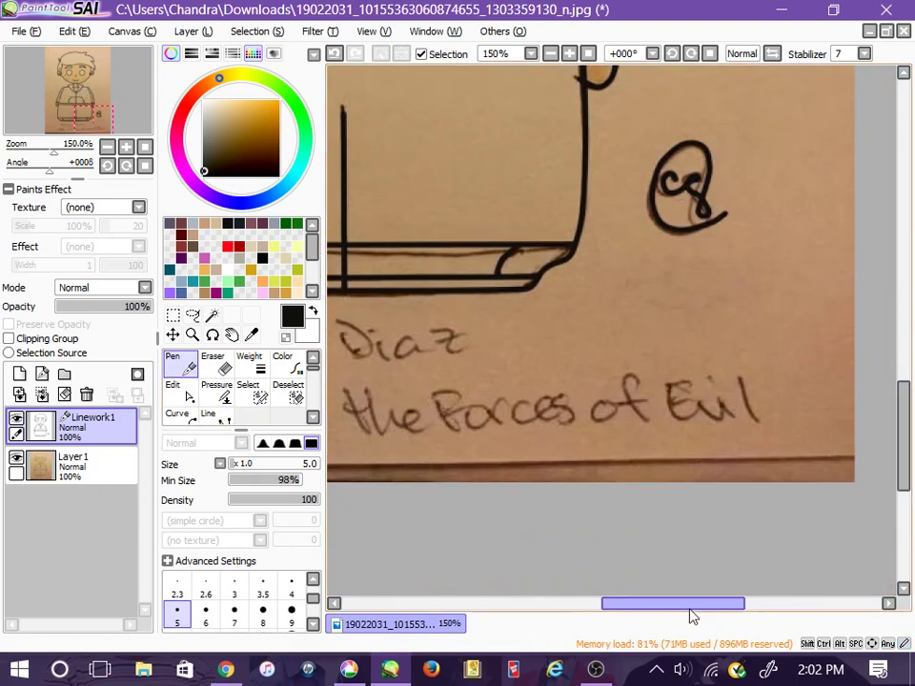
drag(693, 617, 605, 615)
mouse_move(473, 359)
mouse_down()
mouse_move(482, 339)
mouse_move(515, 357)
mouse_up()
drag(523, 345, 595, 364)
drag(619, 343, 617, 344)
mouse_move(755, 339)
mouse_down()
mouse_move(763, 356)
mouse_move(810, 355)
mouse_up()
Trace the words "Star Vs. the" on the handwritten title line below the character's name
drag(463, 400, 439, 431)
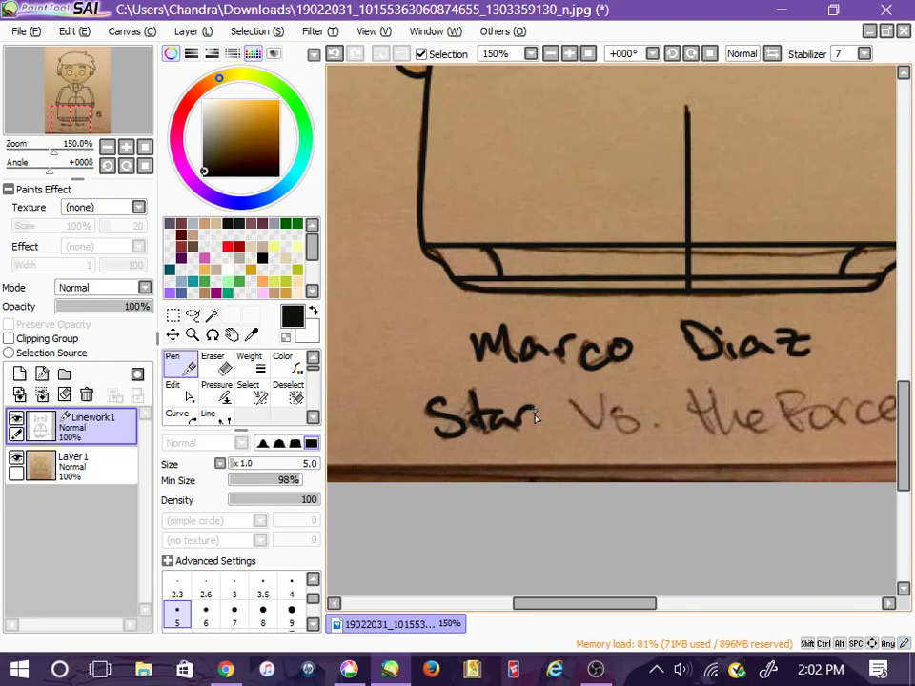
mouse_move(572, 401)
mouse_down()
mouse_move(611, 401)
mouse_move(620, 432)
mouse_up()
click(656, 426)
drag(717, 400, 742, 434)
drag(749, 425, 772, 430)
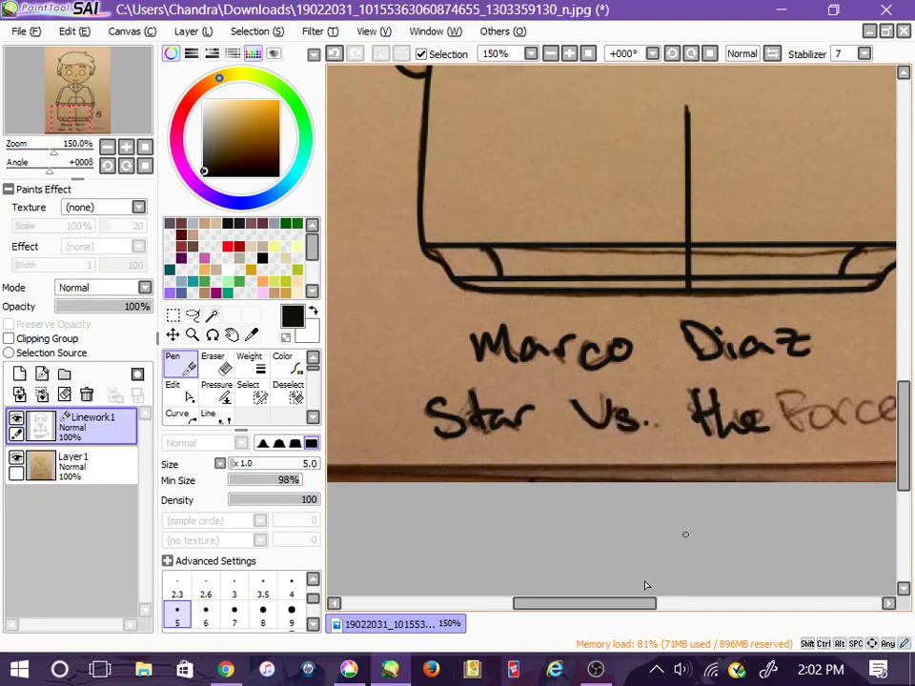
Trace the remaining title words "Forces of Evil" at the end of the bottom text line
drag(641, 604, 694, 604)
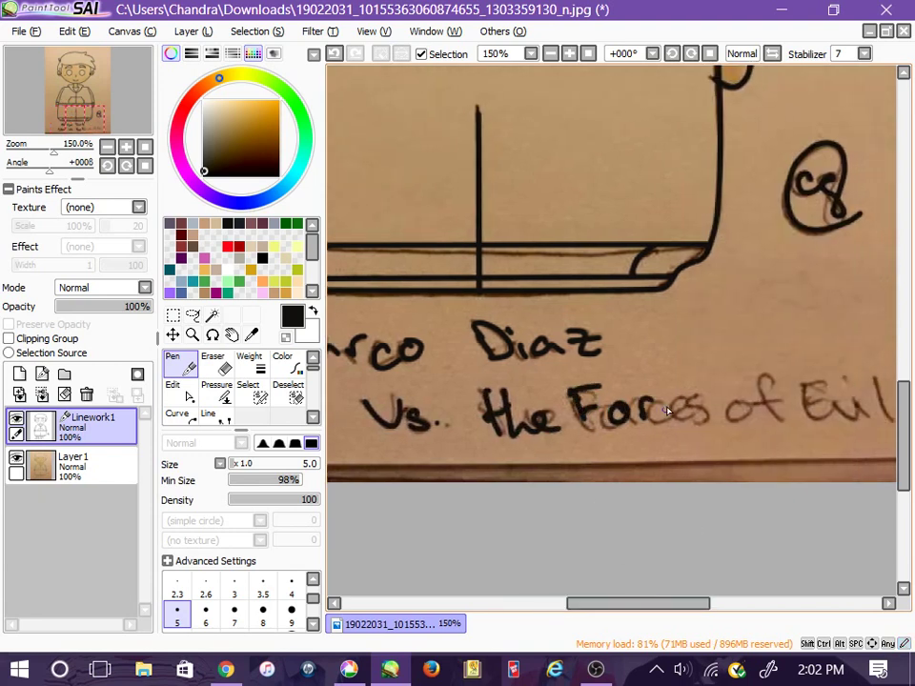
scroll(618, 606, right, 2)
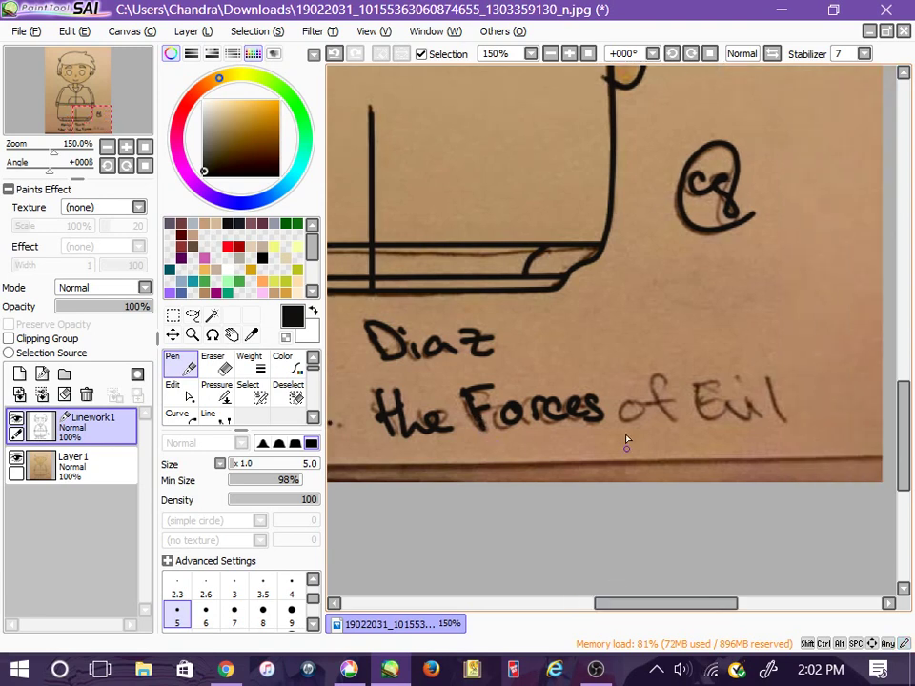
drag(675, 377, 657, 425)
drag(646, 406, 676, 401)
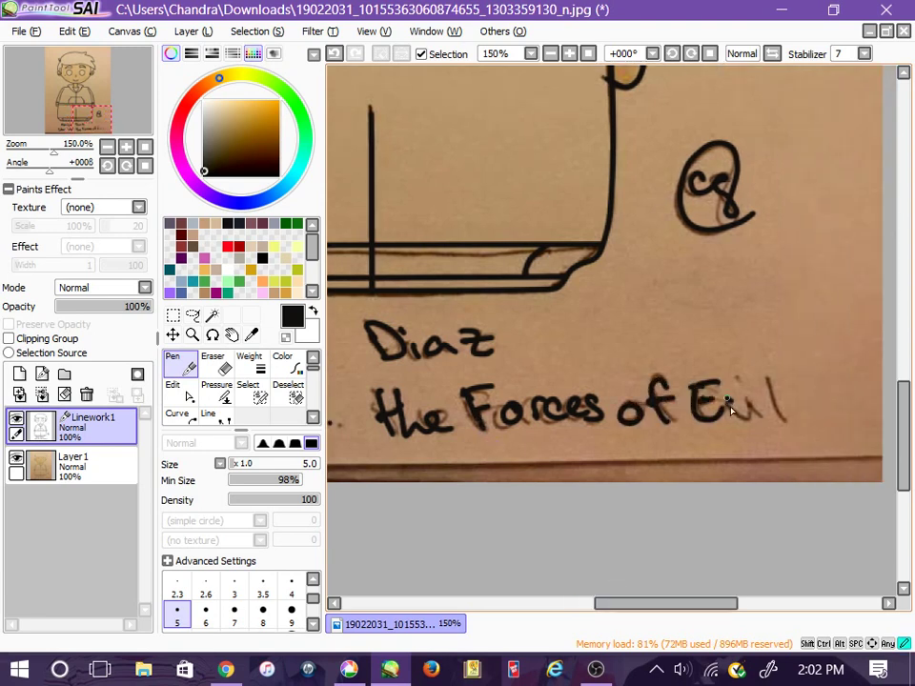
drag(782, 386, 778, 423)
Hide Layer1 with the scanned sketch so the whole drawing shows only the linework
scroll(617, 202, down, 2)
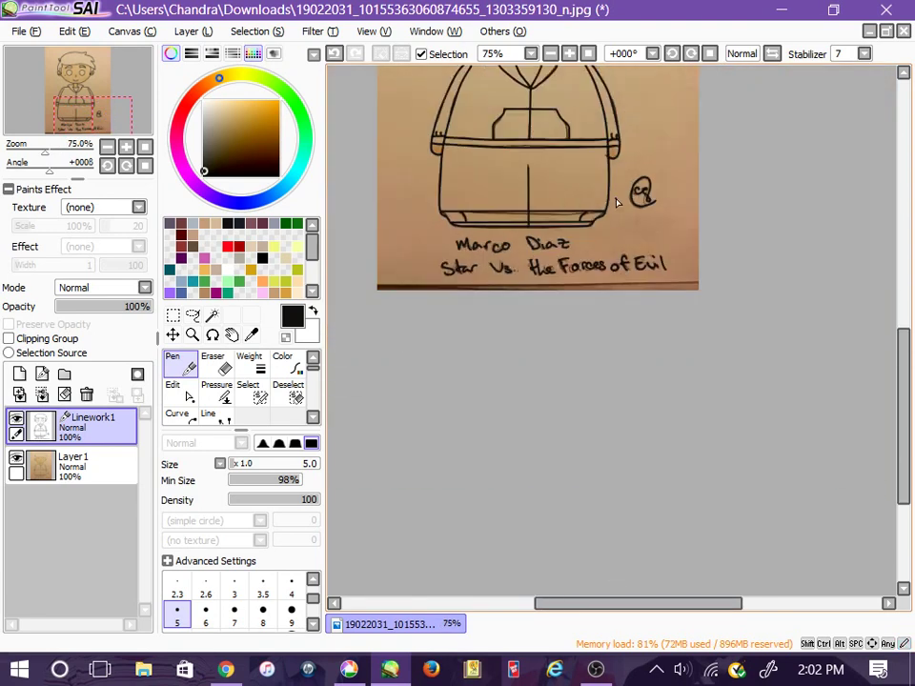
drag(910, 396, 892, 317)
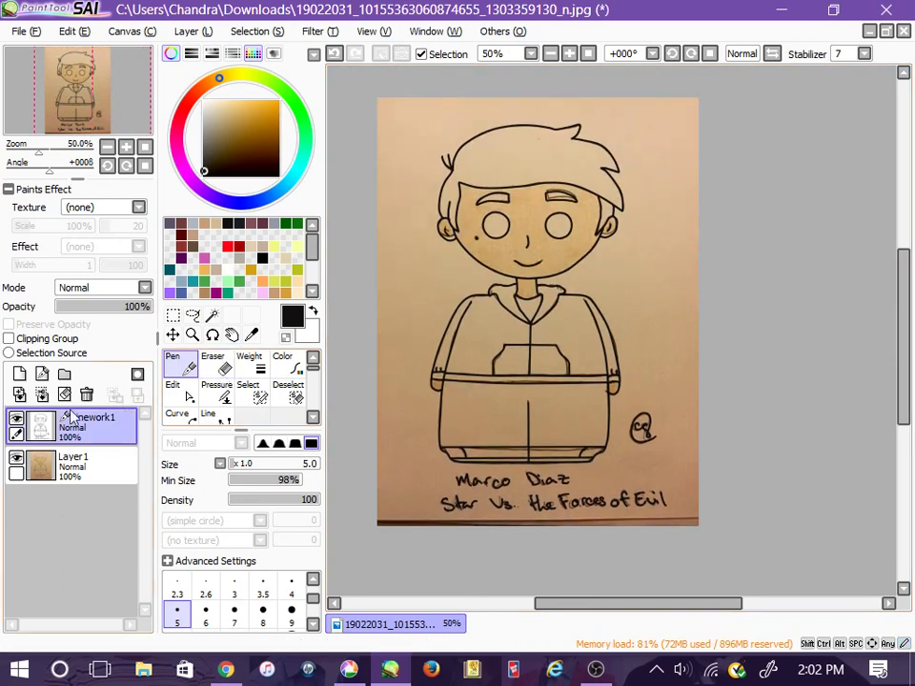
click(16, 459)
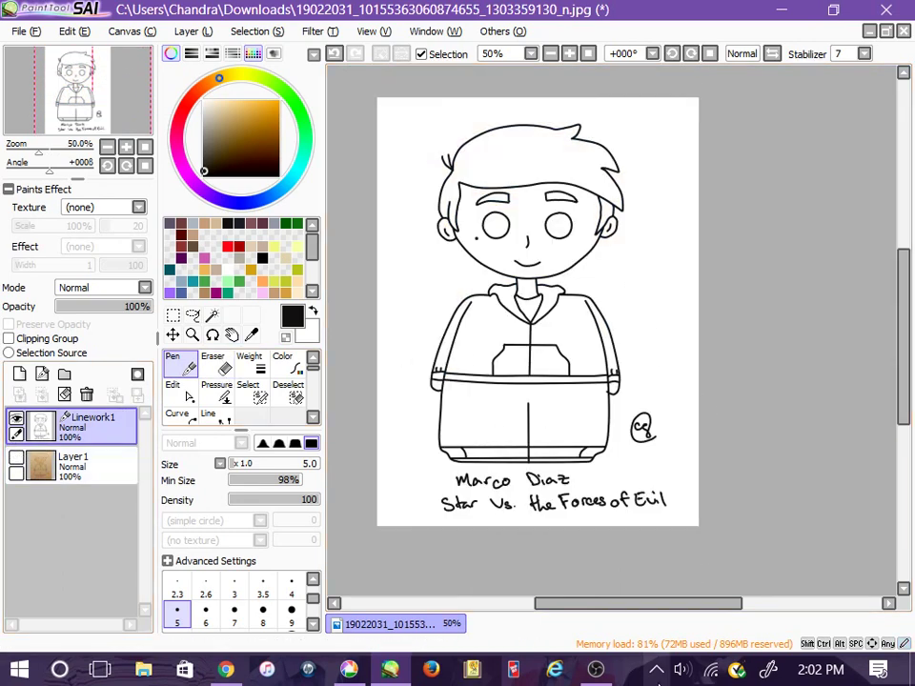